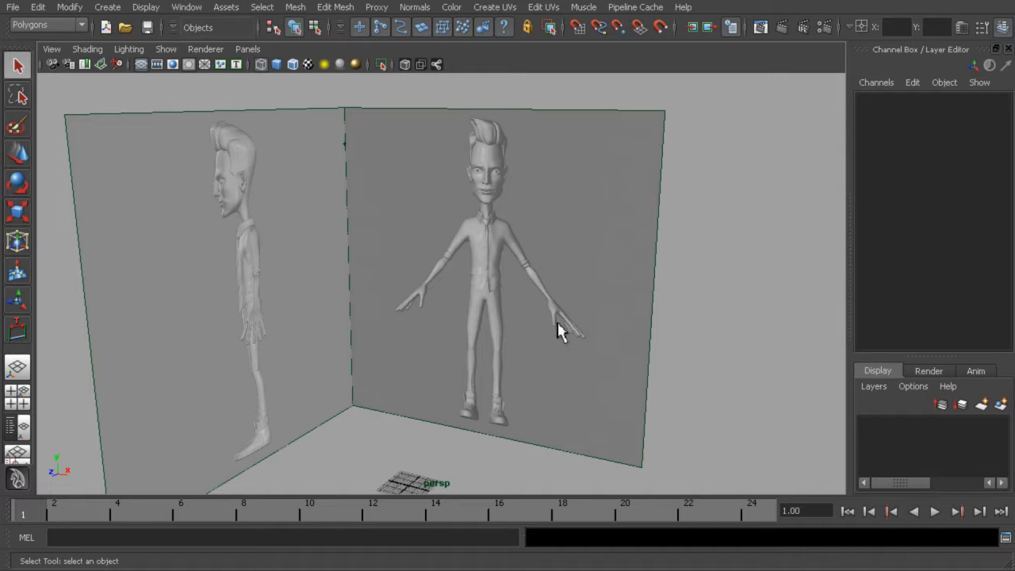
# Turn off Interactive Creation for polygon primitives.
pyautogui.keyDown('alt'); pyautogui.moveTo(553, 267); pyautogui.dragTo(596, 352, button='right'); pyautogui.keyUp('alt')
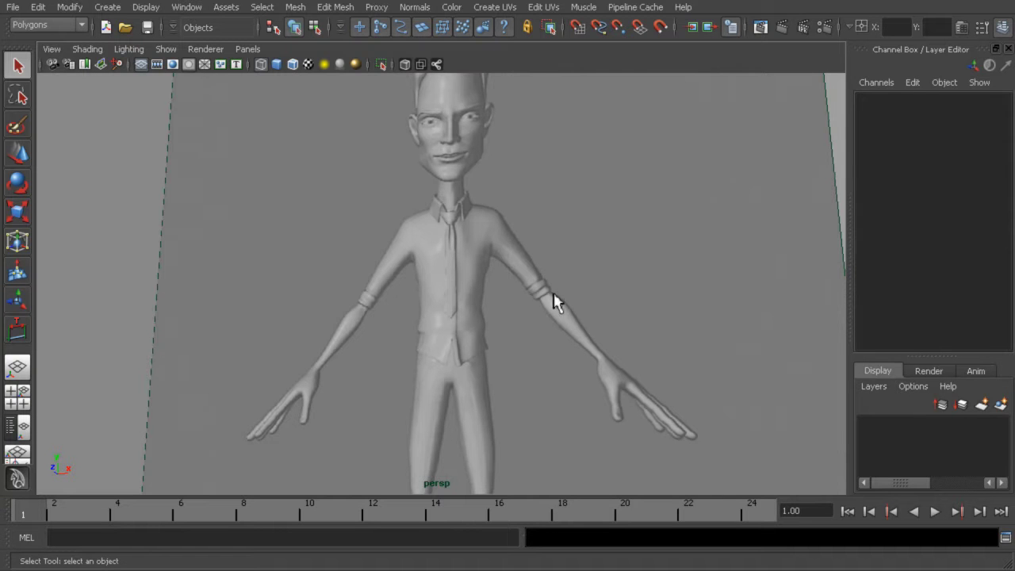
pyautogui.keyDown('alt'); pyautogui.moveTo(664, 339); pyautogui.dragTo(437, 249, button='right'); pyautogui.keyUp('alt')
pyautogui.keyDown('alt'); pyautogui.moveTo(437, 249); pyautogui.dragTo(531, 302); pyautogui.keyUp('alt')
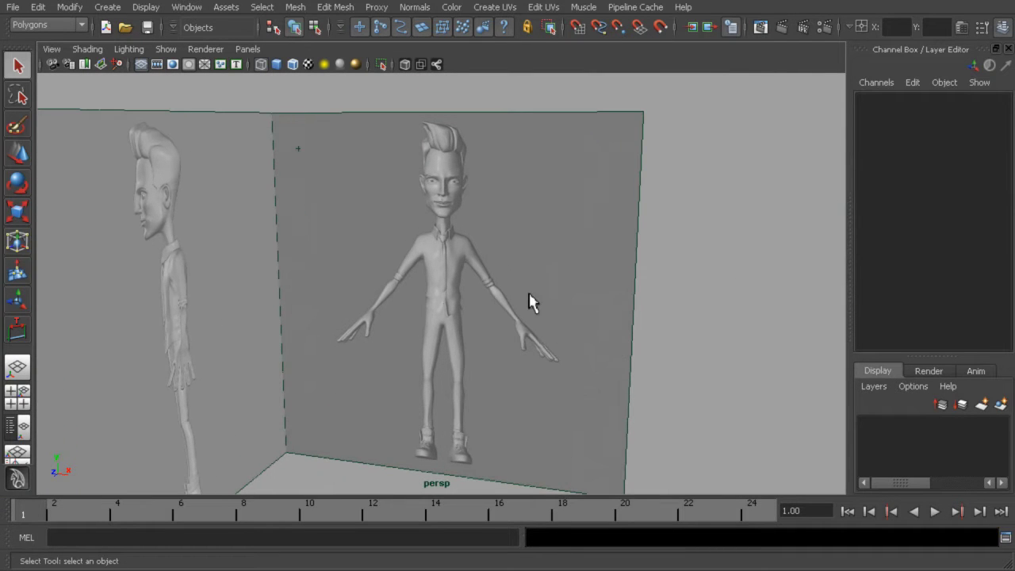
pyautogui.click(109, 7)
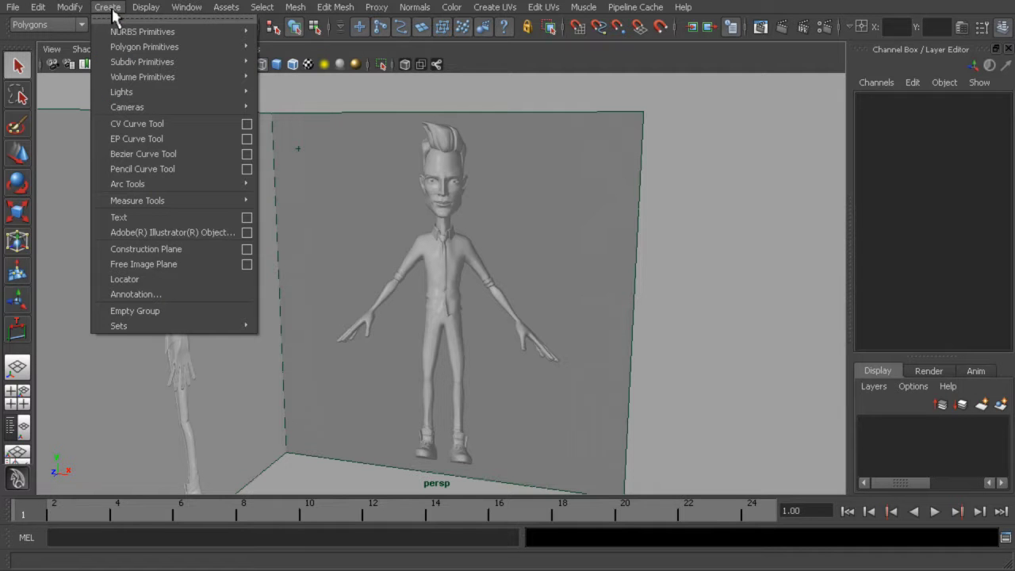
pyautogui.moveTo(139, 47)
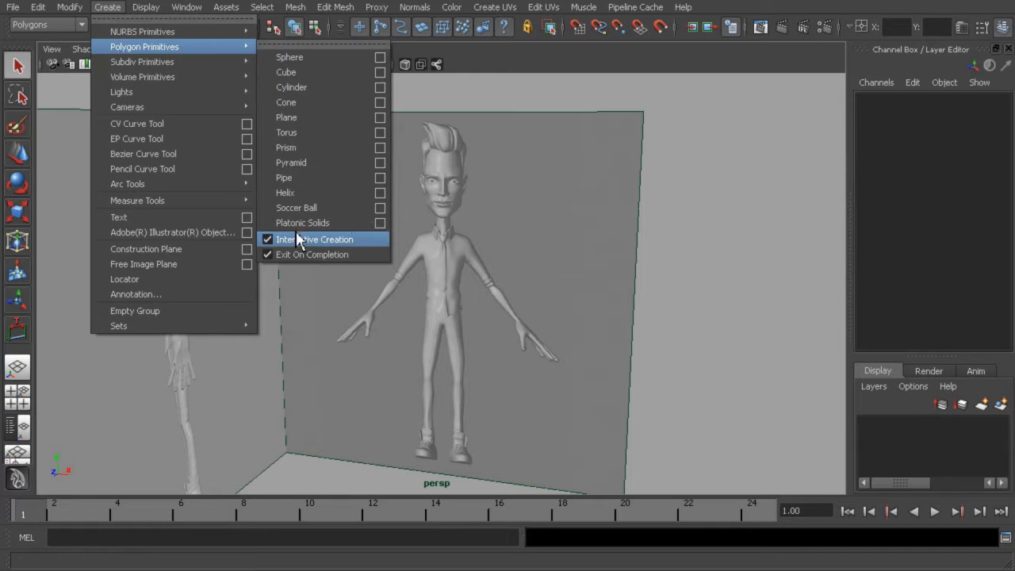
pyautogui.click(271, 239)
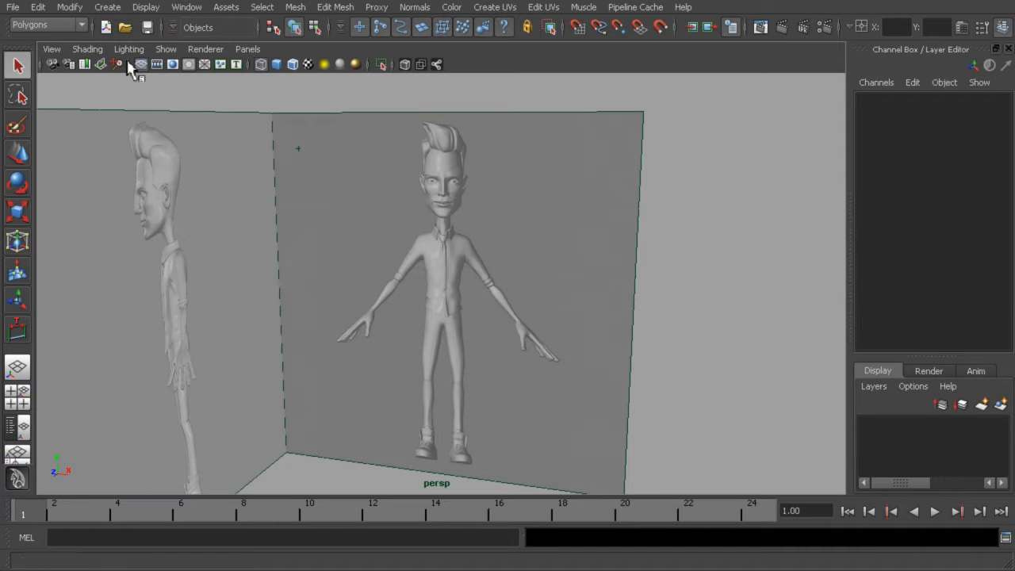
# Create a polygon cylinder at the scene origin.
pyautogui.click(107, 7)
pyautogui.moveTo(127, 46)
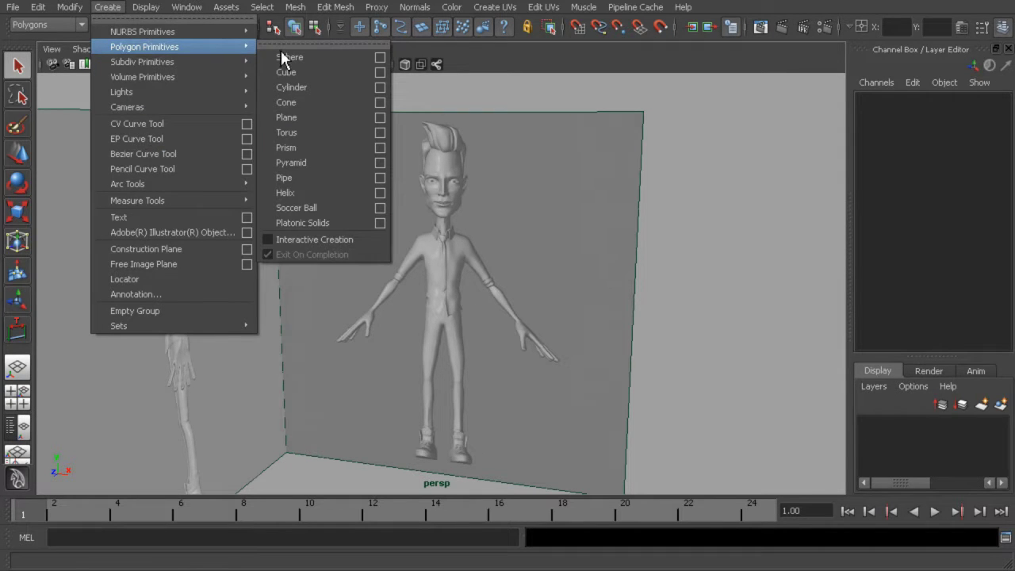
pyautogui.click(306, 90)
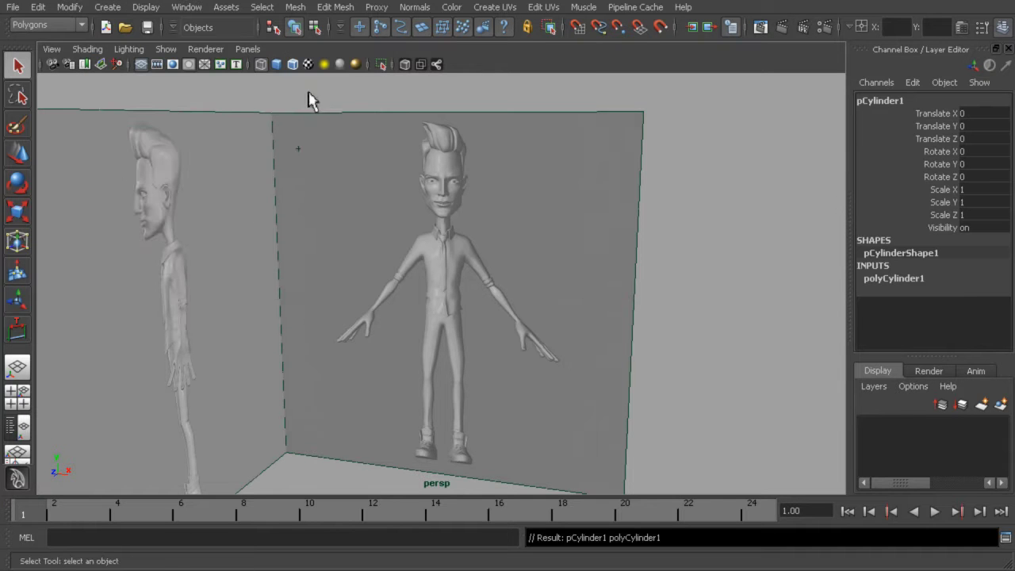
# Scale the cylinder uniformly to about 7.75 and raise it to about 69.4 in Y.
pyautogui.keyDown('alt'); pyautogui.moveTo(595, 351); pyautogui.dragTo(449, 302); pyautogui.keyUp('alt')
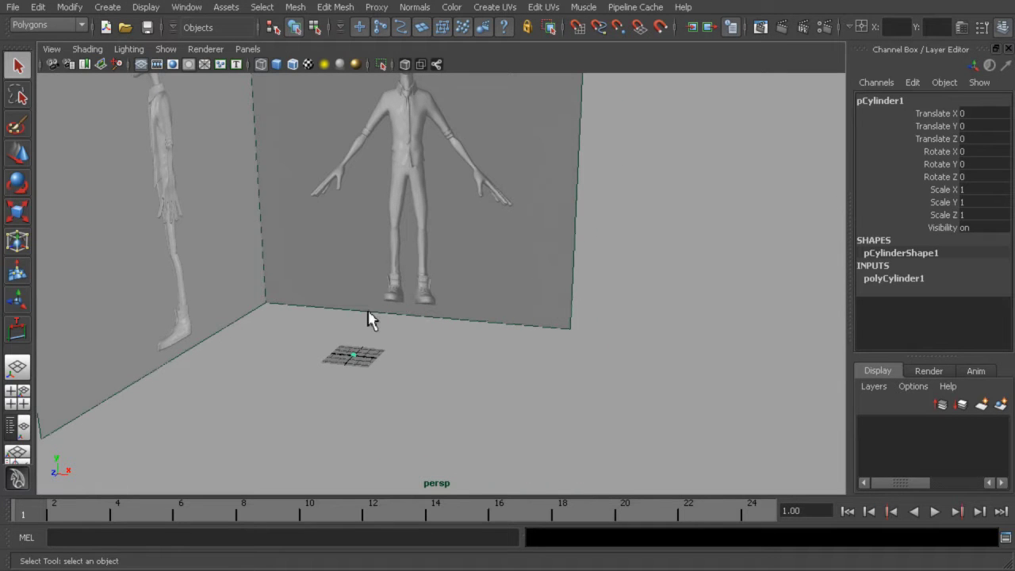
pyautogui.press('r')
pyautogui.moveTo(361, 357); pyautogui.dragTo(384, 358)
pyautogui.press('w')
pyautogui.moveTo(353, 308); pyautogui.dragTo(352, 170)
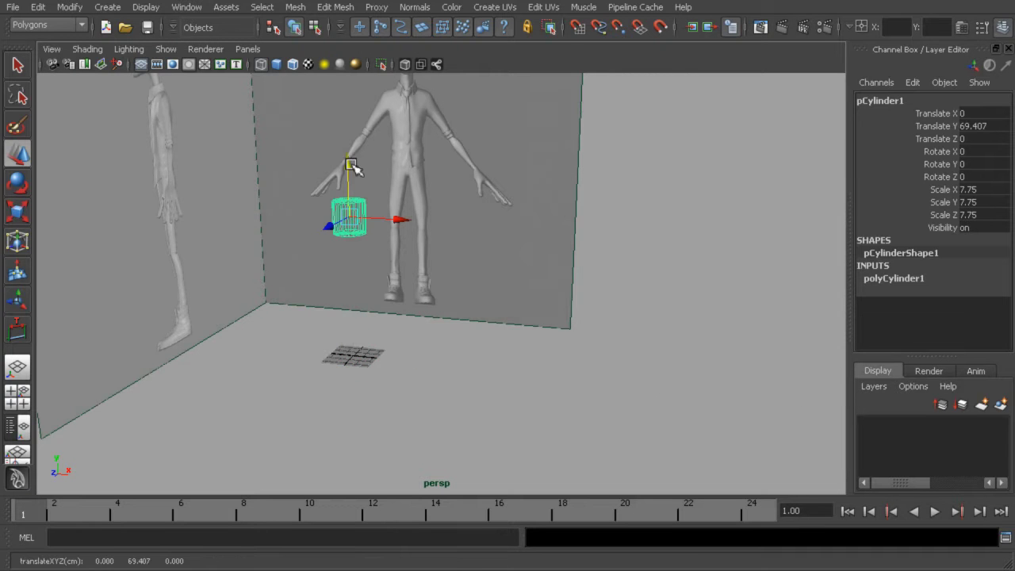
# Switch the perspective view to smooth shaded display and frame the cylinder beside the character's legs.
pyautogui.click(90, 51)
pyautogui.click(104, 88)
pyautogui.keyDown('alt'); pyautogui.moveTo(345, 206); pyautogui.dragTo(354, 331, button='middle'); pyautogui.keyUp('alt')
pyautogui.moveTo(448, 406)
pyautogui.keyDown('alt'); pyautogui.mouseDown()
pyautogui.moveTo(306, 420)
pyautogui.moveTo(439, 409)
pyautogui.moveTo(438, 420)
pyautogui.mouseUp(); pyautogui.keyUp('alt')
pyautogui.keyDown('alt'); pyautogui.moveTo(444, 363); pyautogui.dragTo(527, 375, button='right'); pyautogui.keyUp('alt')
pyautogui.keyDown('alt'); pyautogui.moveTo(496, 377); pyautogui.dragTo(578, 317, button='middle'); pyautogui.keyUp('alt')
pyautogui.keyDown('alt'); pyautogui.moveTo(476, 307); pyautogui.dragTo(572, 325, button='right'); pyautogui.keyUp('alt')
pyautogui.keyDown('alt'); pyautogui.moveTo(496, 281); pyautogui.dragTo(489, 307); pyautogui.keyUp('alt')
pyautogui.keyDown('alt'); pyautogui.moveTo(489, 308); pyautogui.dragTo(556, 288, button='middle'); pyautogui.keyUp('alt')
pyautogui.keyDown('alt'); pyautogui.moveTo(485, 288); pyautogui.dragTo(643, 308, button='right'); pyautogui.keyUp('alt')
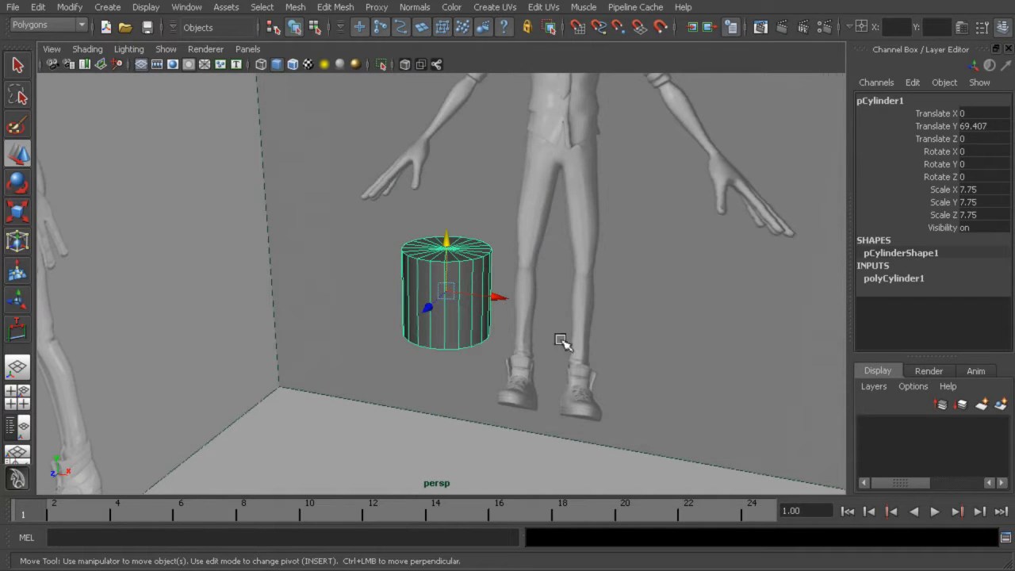
# Set the cylinder's Subdivisions Axis to 8 in its construction inputs.
pyautogui.click(895, 279)
pyautogui.moveTo(1001, 217); pyautogui.dragTo(1004, 259)
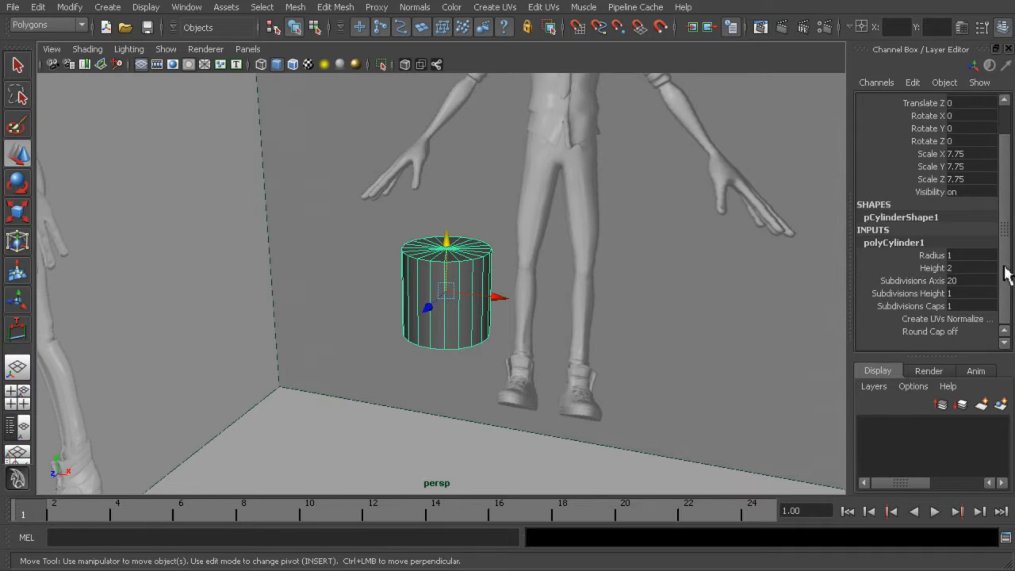
pyautogui.keyDown('alt'); pyautogui.moveTo(548, 368); pyautogui.dragTo(558, 344); pyautogui.keyUp('alt')
pyautogui.keyDown('alt'); pyautogui.moveTo(540, 376); pyautogui.dragTo(592, 336, button='middle'); pyautogui.keyUp('alt')
pyautogui.keyDown('alt'); pyautogui.moveTo(592, 317); pyautogui.dragTo(686, 304, button='right'); pyautogui.keyUp('alt')
pyautogui.keyDown('alt'); pyautogui.moveTo(691, 307); pyautogui.dragTo(555, 361); pyautogui.keyUp('alt')
pyautogui.keyDown('alt'); pyautogui.moveTo(555, 362); pyautogui.dragTo(586, 362, button='right'); pyautogui.keyUp('alt')
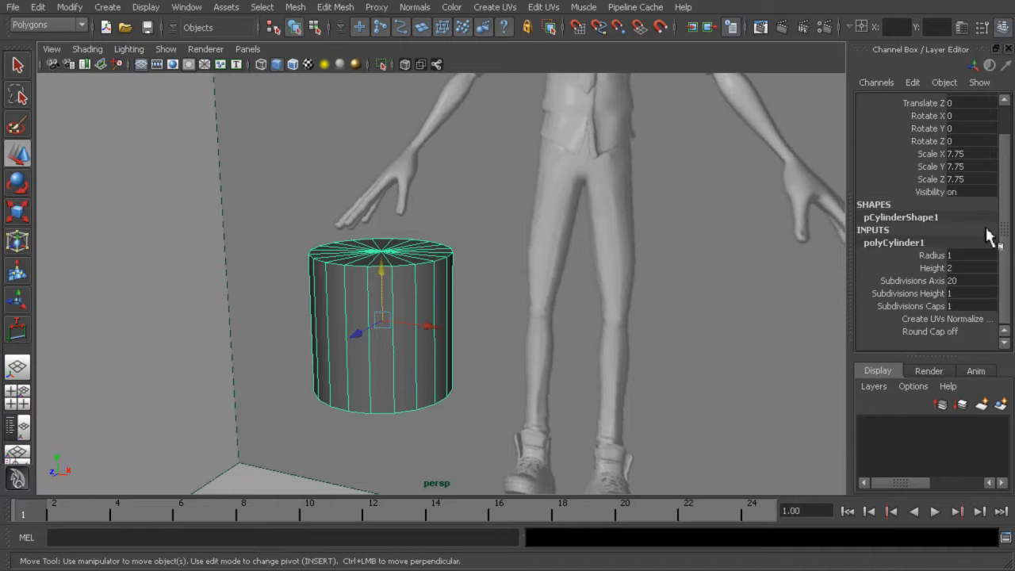
pyautogui.click(912, 282)
pyautogui.moveTo(766, 290); pyautogui.dragTo(635, 279, button='middle')
pyautogui.moveTo(729, 280); pyautogui.dragTo(701, 285, button='middle')
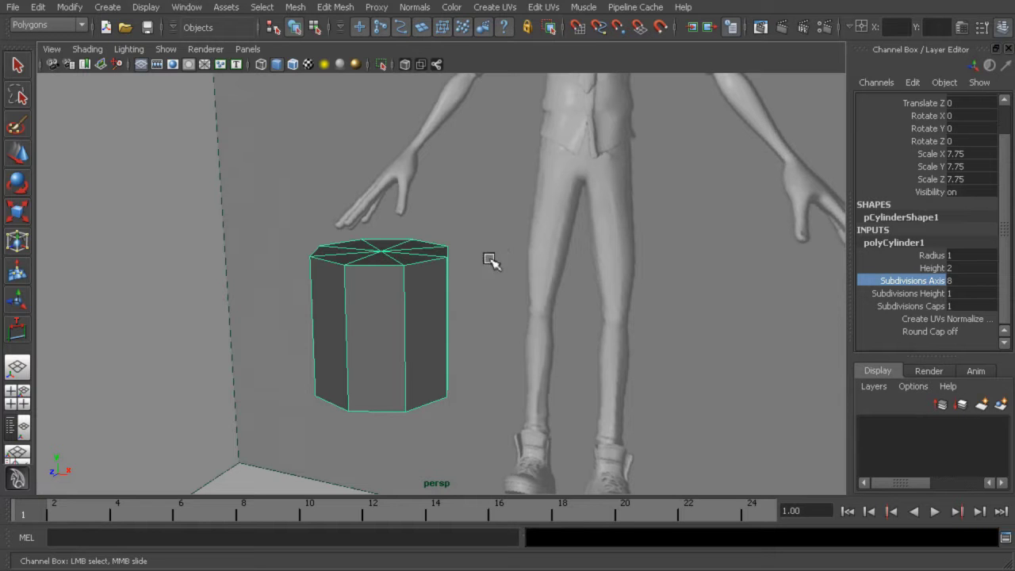
# Preview the eight-sided cylinder smoothed and return it to unsmoothed display.
pyautogui.press('3')
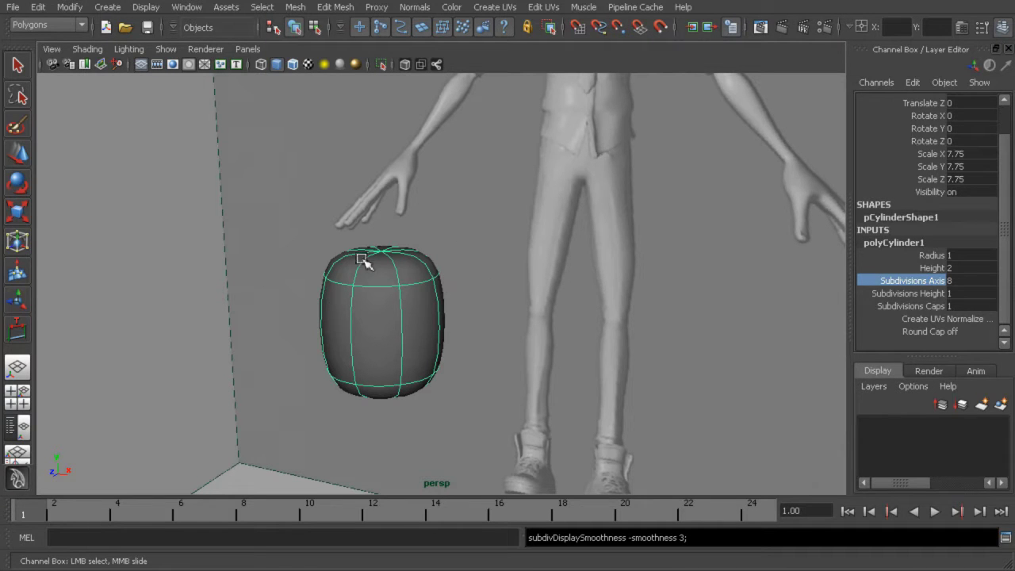
pyautogui.press('1')
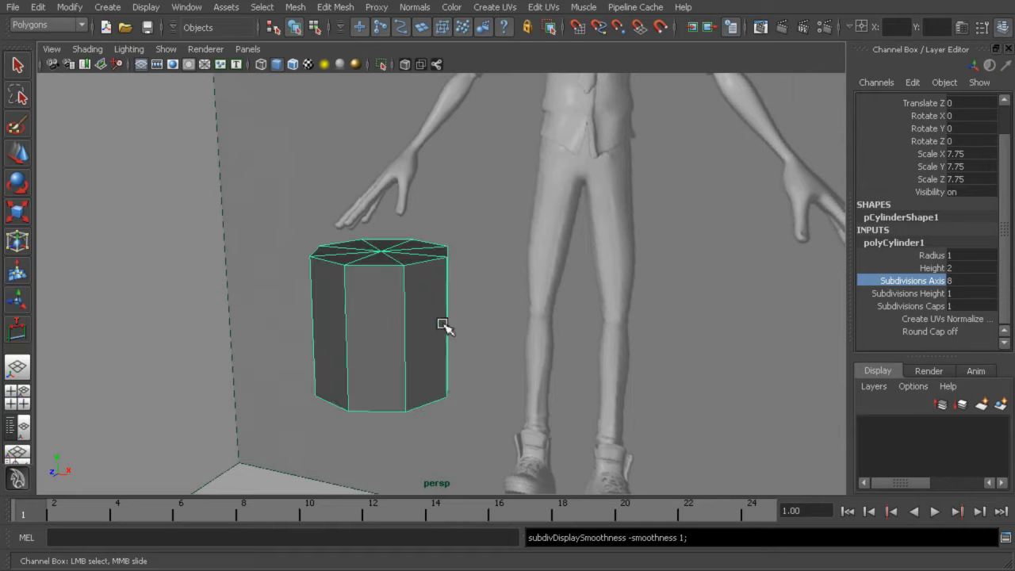
# Increase the cylinder's Height to 13.
pyautogui.keyDown('alt'); pyautogui.moveTo(488, 299); pyautogui.dragTo(468, 280, button='middle'); pyautogui.keyUp('alt')
pyautogui.keyDown('alt'); pyautogui.moveTo(497, 291); pyautogui.dragTo(365, 272, button='right'); pyautogui.keyUp('alt')
pyautogui.keyDown('alt'); pyautogui.moveTo(530, 279); pyautogui.dragTo(453, 293); pyautogui.keyUp('alt')
pyautogui.keyDown('alt'); pyautogui.moveTo(547, 290); pyautogui.dragTo(472, 281, button='right'); pyautogui.keyUp('alt')
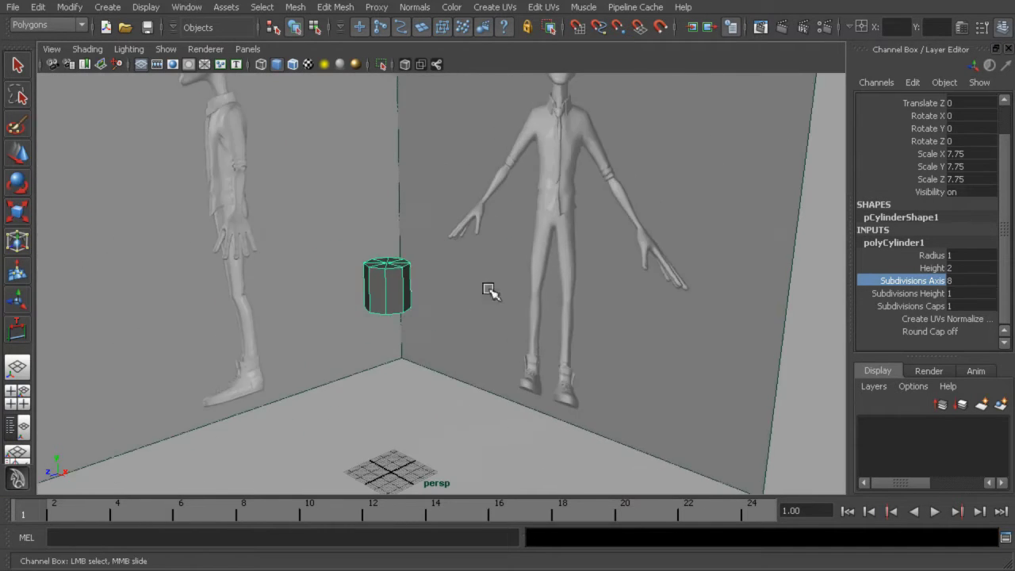
pyautogui.keyDown('alt'); pyautogui.moveTo(482, 290); pyautogui.dragTo(464, 294, button='middle'); pyautogui.keyUp('alt')
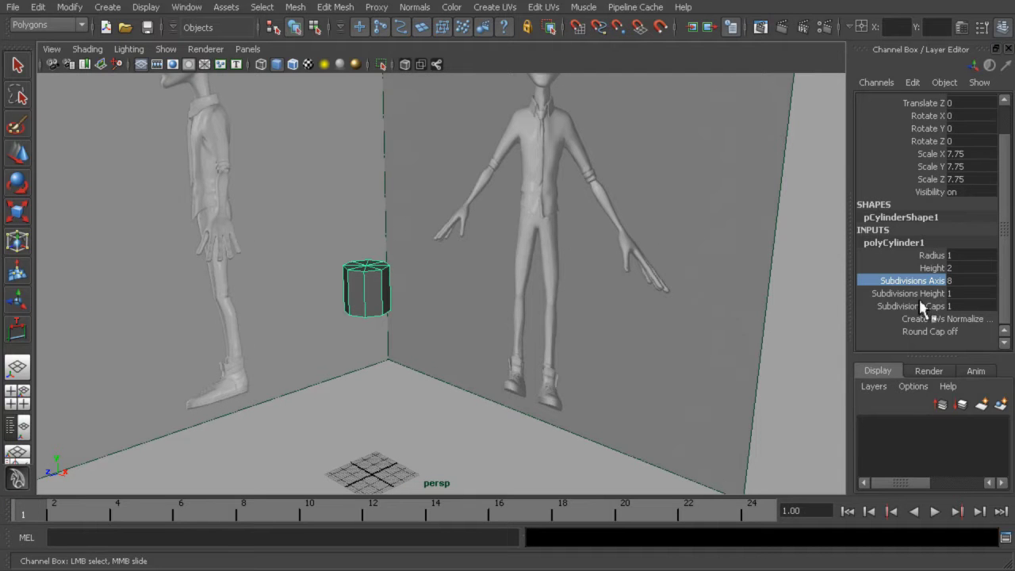
pyautogui.click(928, 268)
pyautogui.moveTo(605, 308); pyautogui.dragTo(706, 300, button='middle')
pyautogui.keyDown('alt'); pyautogui.moveTo(697, 323); pyautogui.dragTo(612, 296); pyautogui.keyUp('alt')
pyautogui.moveTo(612, 296); pyautogui.dragTo(598, 299, button='middle')
pyautogui.keyDown('alt'); pyautogui.moveTo(598, 299); pyautogui.dragTo(627, 296); pyautogui.keyUp('alt')
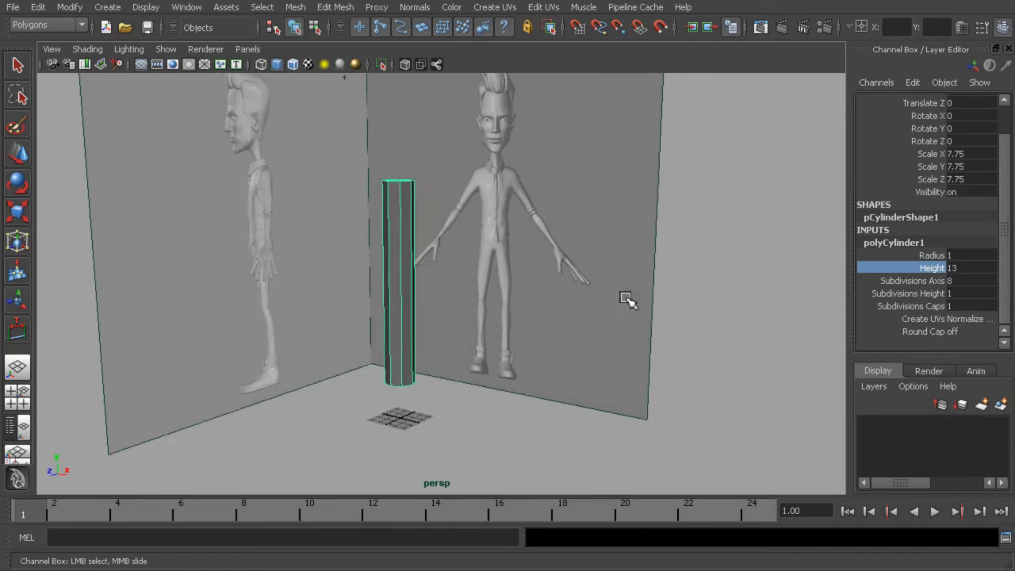
# In the front view, set the cylinder's Radius to 0.5 and its Height to 9.
pyautogui.press('space')
pyautogui.press('space')
pyautogui.scroll(-4, 527, 246)
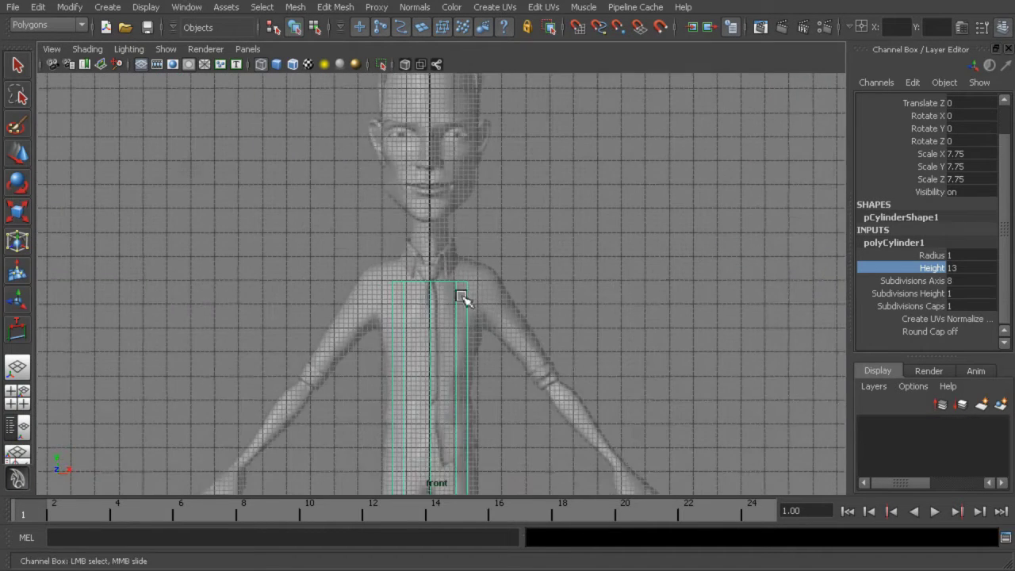
pyautogui.click(936, 258)
pyautogui.moveTo(674, 280); pyautogui.dragTo(685, 282, button='middle')
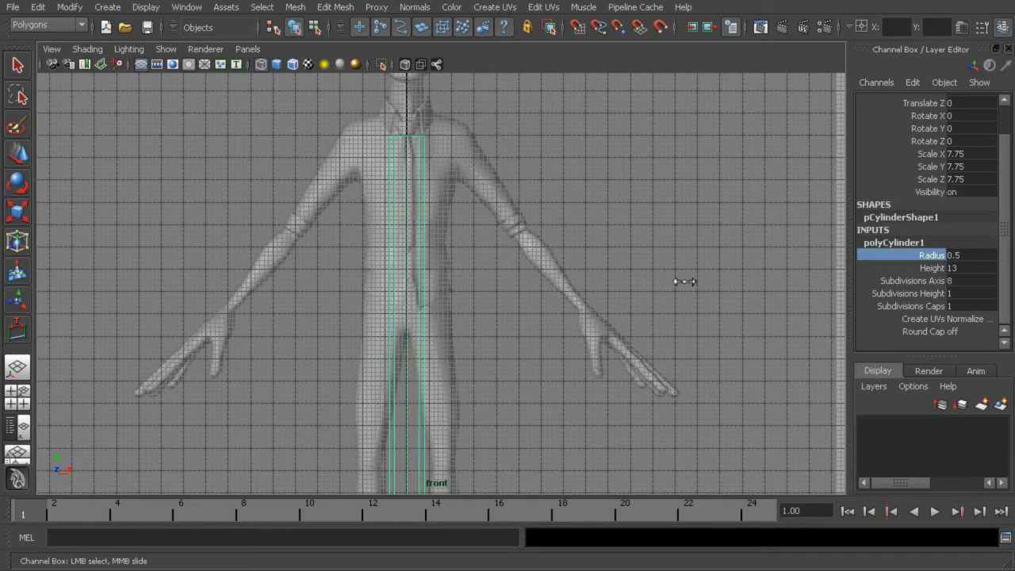
pyautogui.click(932, 268)
pyautogui.moveTo(753, 281)
pyautogui.mouseDown(button='middle')
pyautogui.moveTo(763, 281)
pyautogui.moveTo(734, 286)
pyautogui.moveTo(745, 287)
pyautogui.mouseUp(button='middle')
pyautogui.moveTo(1003, 192); pyautogui.dragTo(1004, 136)
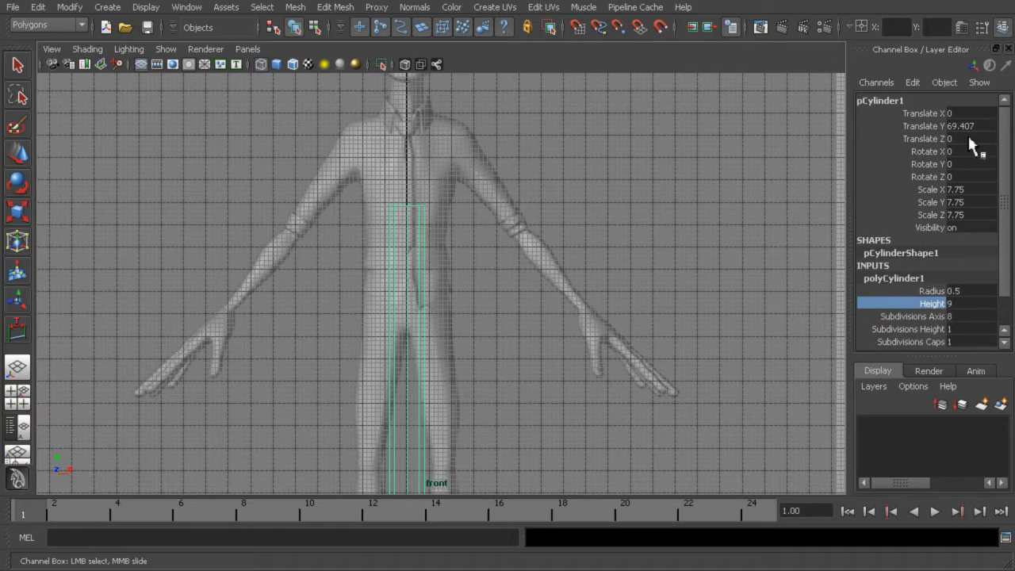
# Move the cylinder over the character's arm to about X 28, Y 95.8 and rotate it about 38.7 degrees in Z.
pyautogui.press('w')
pyautogui.moveTo(458, 360); pyautogui.dragTo(493, 246)
pyautogui.press('e')
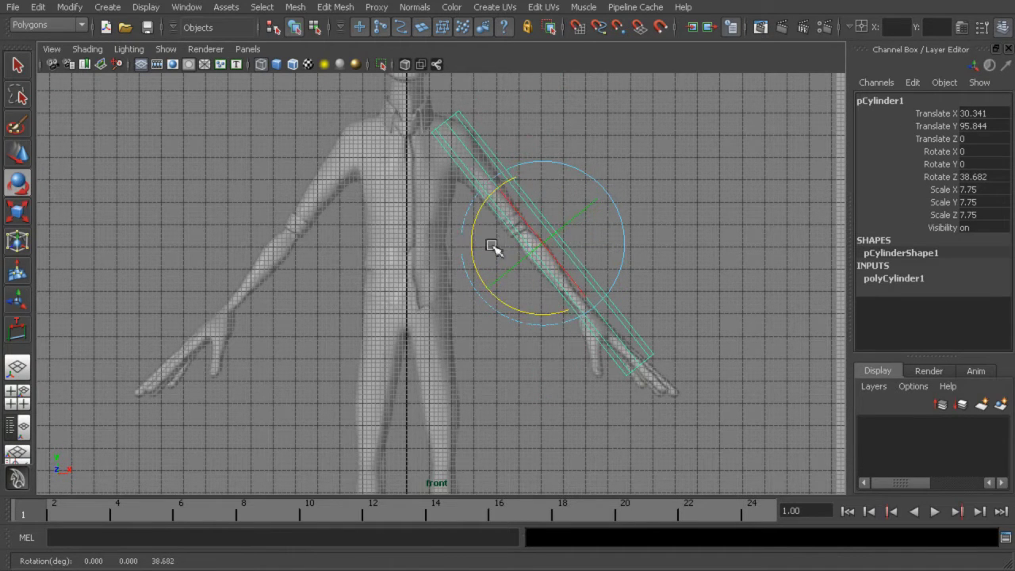
pyautogui.press('w')
pyautogui.moveTo(590, 251); pyautogui.dragTo(583, 248)
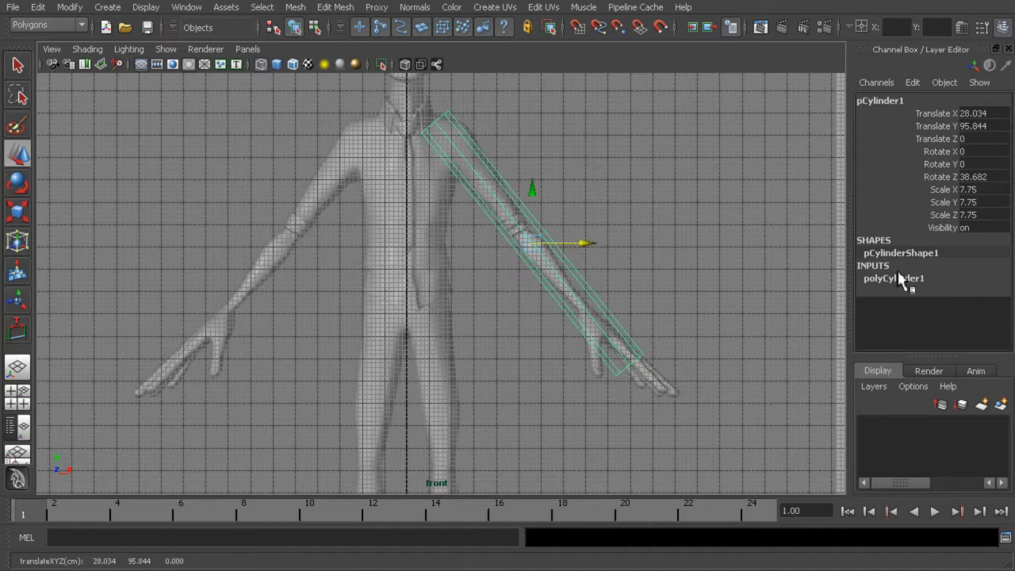
# Shorten the cylinder's Height to 5.8 so it spans the arm from shoulder to wrist.
pyautogui.click(888, 279)
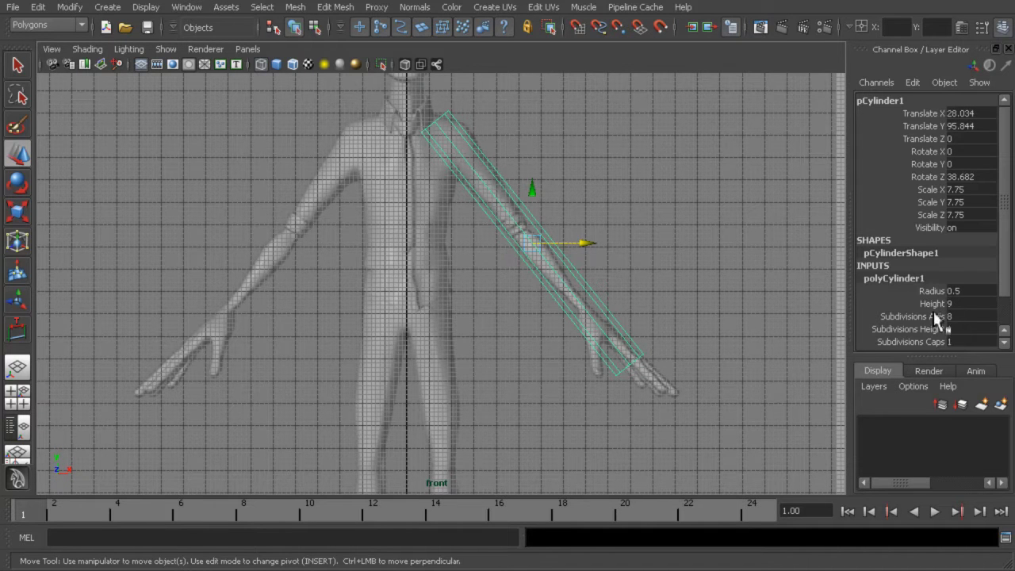
pyautogui.click(932, 304)
pyautogui.moveTo(758, 261); pyautogui.dragTo(731, 255, button='middle')
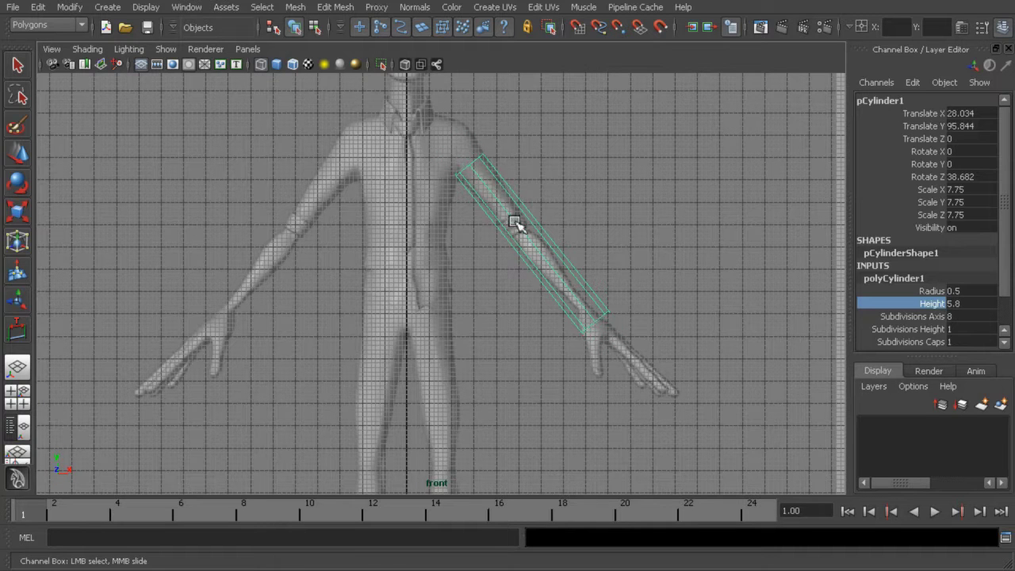
# Set the Move Tool axis to Object and slide the cylinder up along the arm to about X 26.2, Y 98.1.
pyautogui.press('e')
pyautogui.press('w')
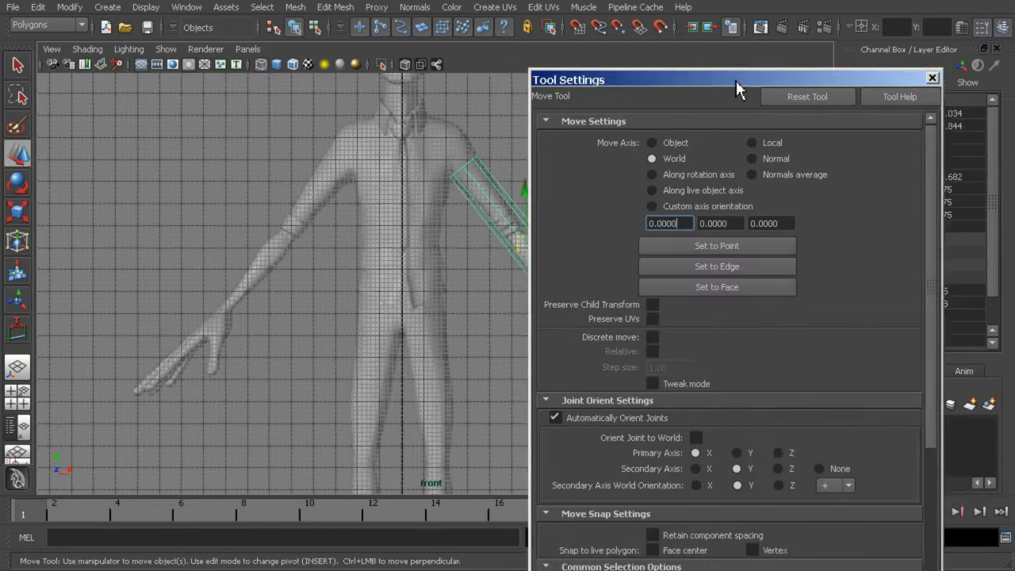
pyautogui.moveTo(735, 81); pyautogui.dragTo(655, 55)
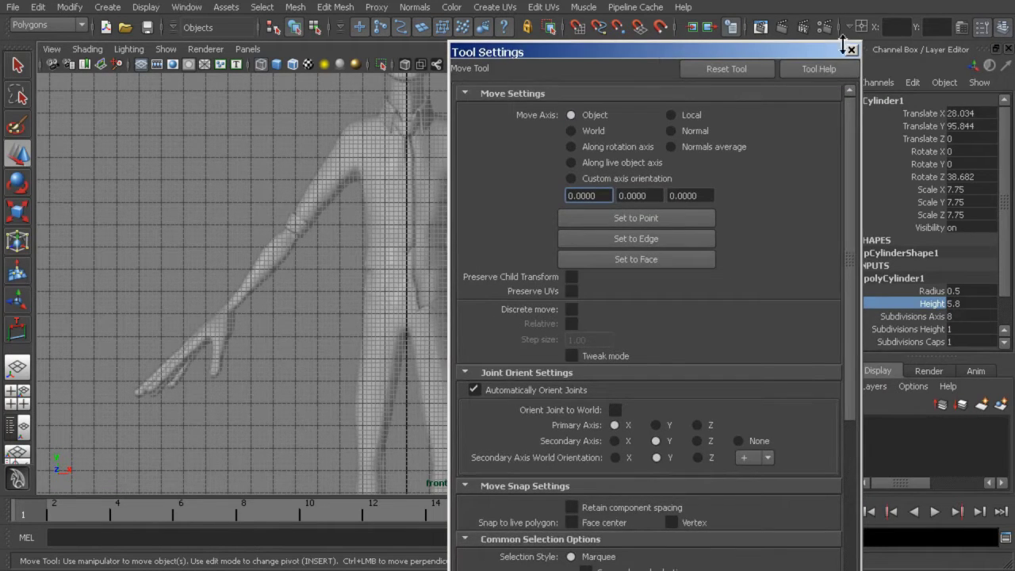
pyautogui.click(851, 50)
pyautogui.moveTo(506, 216); pyautogui.dragTo(497, 203)
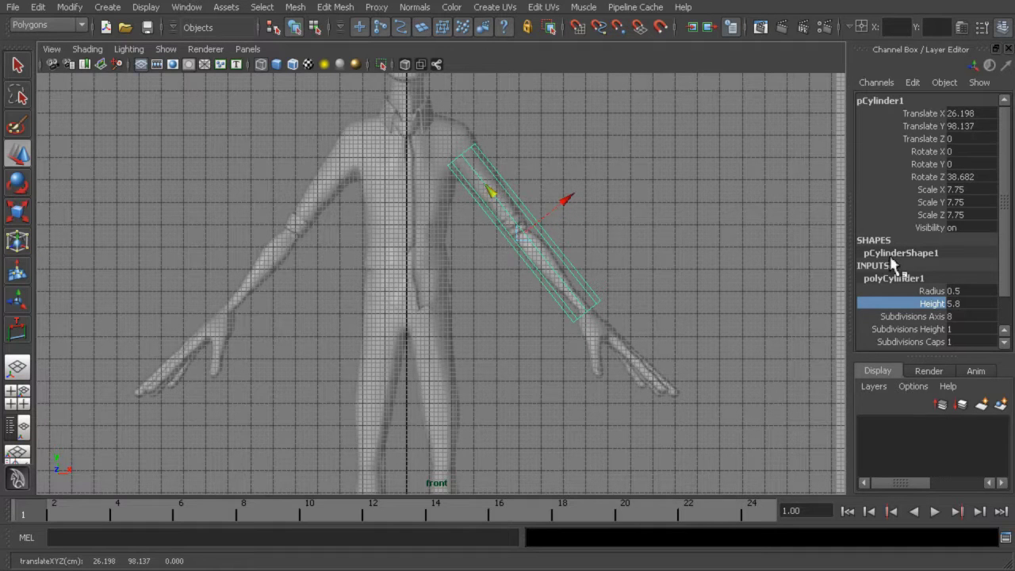
# Set the cylinder's Radius to 0.3 and nudge it across the arm to about X 26, Y 98.
pyautogui.click(965, 290)
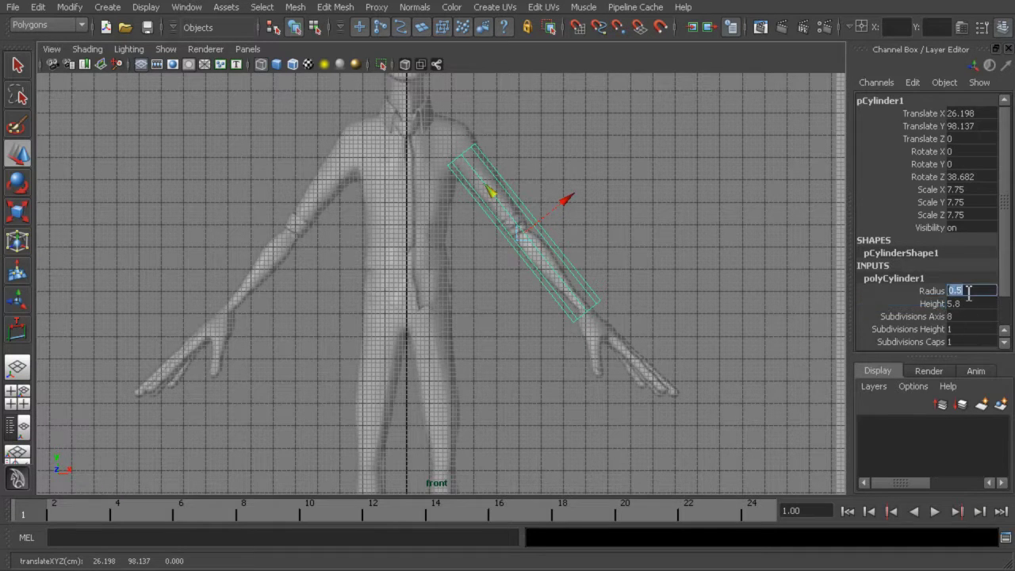
pyautogui.write('.3')
pyautogui.press('Return')
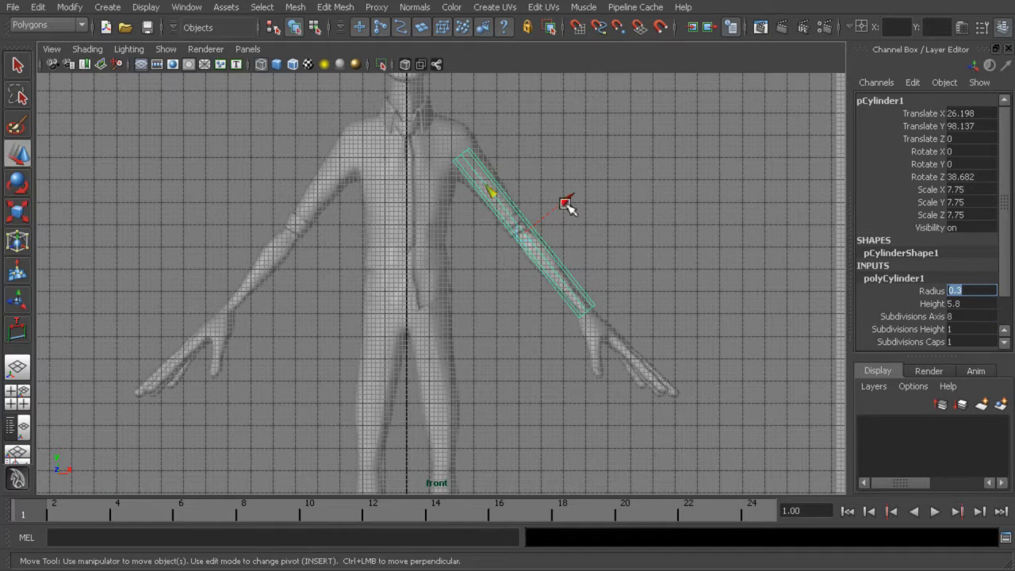
pyautogui.moveTo(566, 204); pyautogui.dragTo(565, 205)
pyautogui.keyDown('alt'); pyautogui.moveTo(593, 263); pyautogui.dragTo(756, 283, button='right'); pyautogui.keyUp('alt')
pyautogui.keyDown('alt'); pyautogui.moveTo(705, 287); pyautogui.dragTo(650, 325, button='middle'); pyautogui.keyUp('alt')
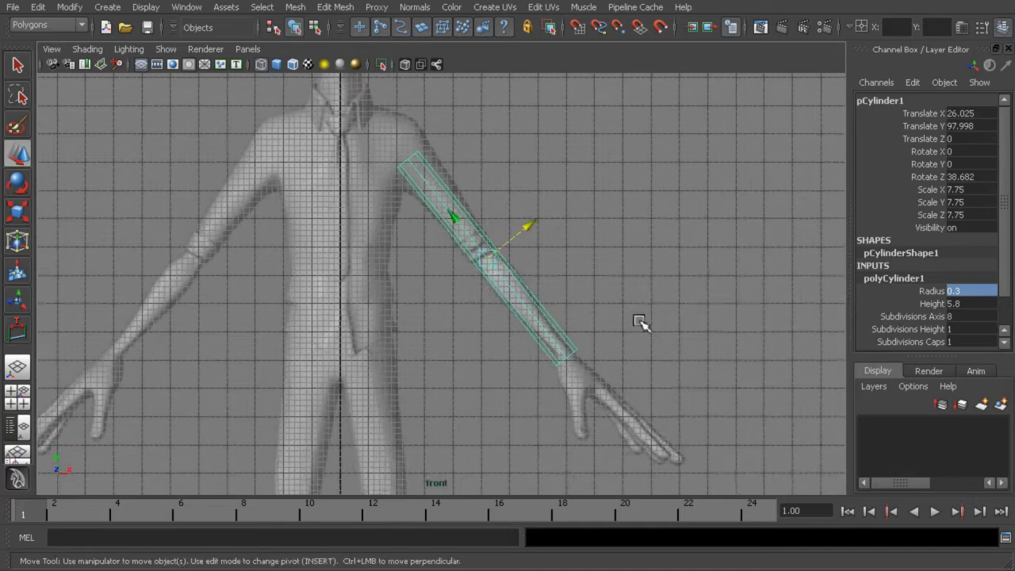
# Set the cylinder's Subdivisions Height to 6.
pyautogui.keyDown('alt'); pyautogui.moveTo(650, 326); pyautogui.dragTo(741, 322, button='right'); pyautogui.keyUp('alt')
pyautogui.keyDown('alt'); pyautogui.moveTo(668, 323); pyautogui.dragTo(659, 331, button='middle'); pyautogui.keyUp('alt')
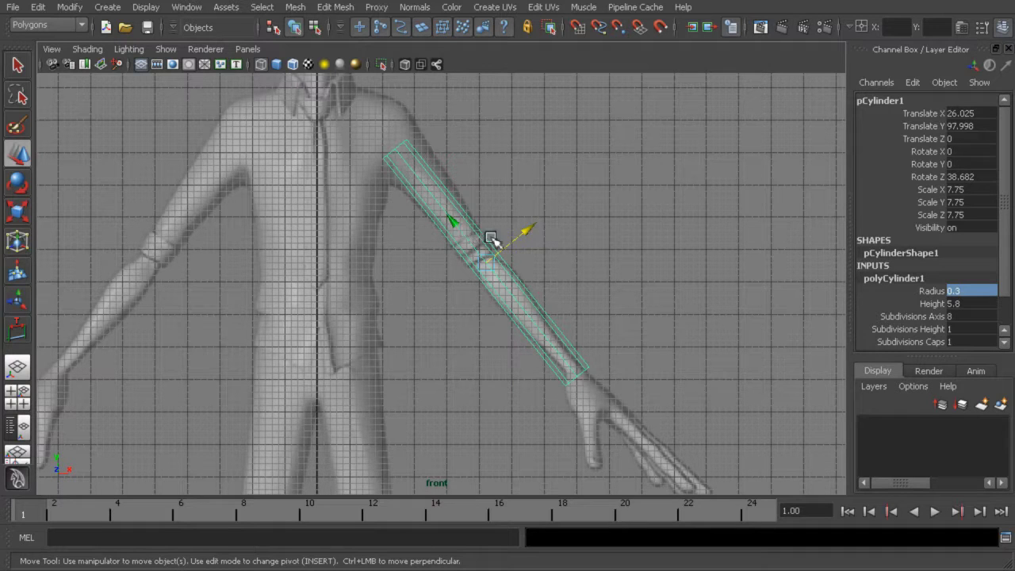
pyautogui.click(908, 329)
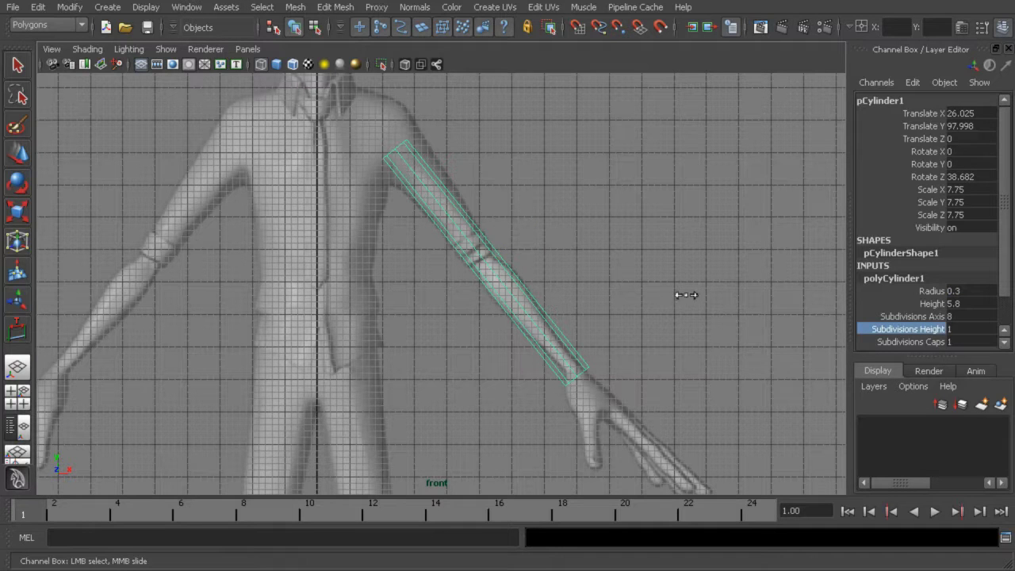
pyautogui.scroll(3, 645, 277)
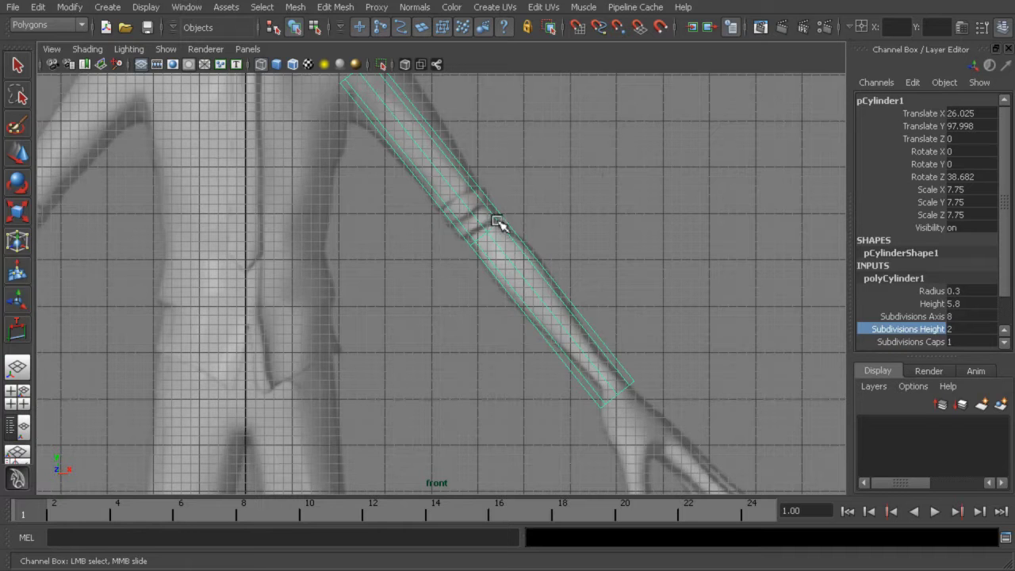
pyautogui.keyDown('alt'); pyautogui.moveTo(505, 226); pyautogui.dragTo(709, 287, button='middle'); pyautogui.keyUp('alt')
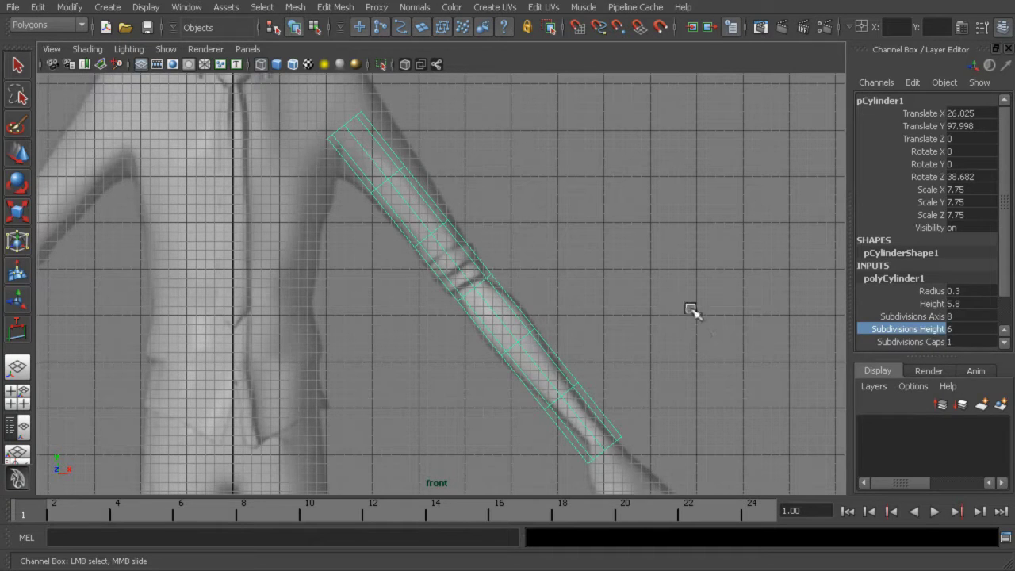
# Delete the cap faces at both ends of the cylinder in the perspective view.
pyautogui.press('space')
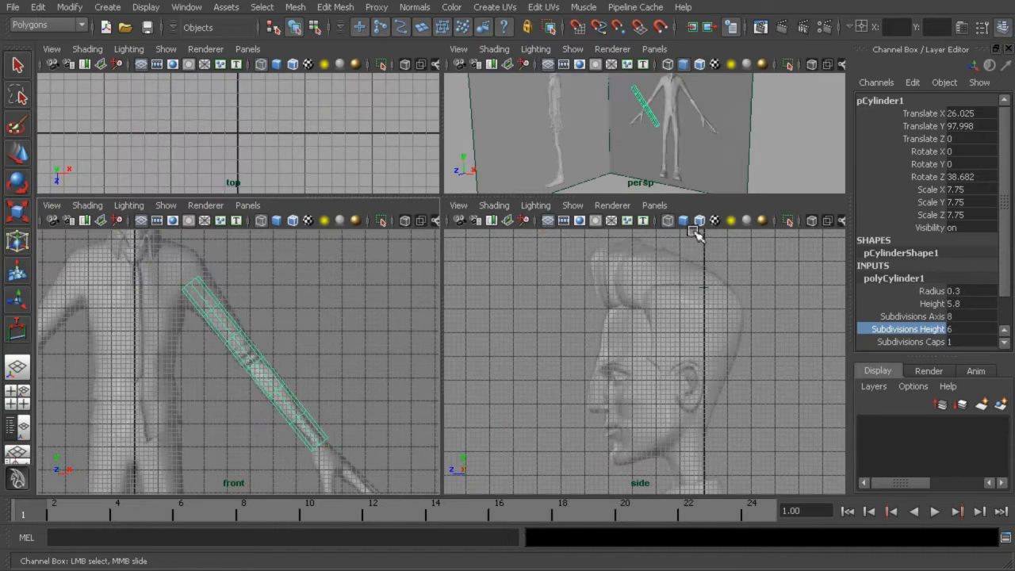
pyautogui.press('space')
pyautogui.keyDown('alt'); pyautogui.moveTo(547, 230); pyautogui.dragTo(532, 252); pyautogui.keyUp('alt')
pyautogui.keyDown('alt'); pyautogui.moveTo(532, 252); pyautogui.dragTo(721, 285, button='right'); pyautogui.keyUp('alt')
pyautogui.keyDown('alt'); pyautogui.moveTo(721, 286); pyautogui.dragTo(537, 316); pyautogui.keyUp('alt')
pyautogui.moveTo(489, 268); pyautogui.dragTo(486, 295, button='right')
pyautogui.keyDown('alt'); pyautogui.moveTo(510, 283); pyautogui.dragTo(631, 292); pyautogui.keyUp('alt')
pyautogui.click(501, 218)
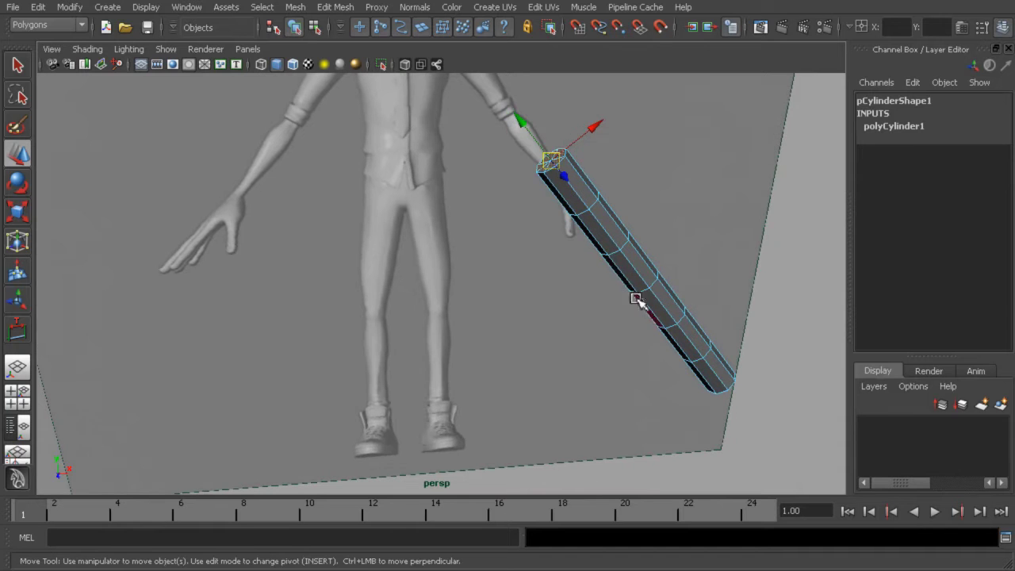
pyautogui.click(606, 268)
pyautogui.keyDown('alt'); pyautogui.moveTo(631, 254); pyautogui.dragTo(581, 241); pyautogui.keyUp('alt')
pyautogui.hotkey('ctrl', 'z')
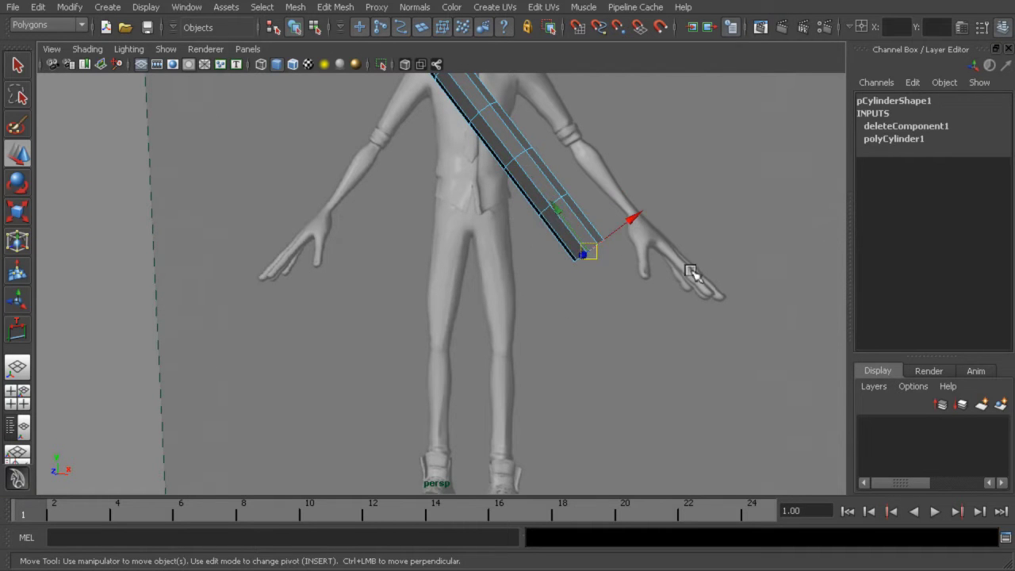
pyautogui.click(678, 286)
pyautogui.keyDown('alt'); pyautogui.moveTo(554, 277); pyautogui.dragTo(529, 292); pyautogui.keyUp('alt')
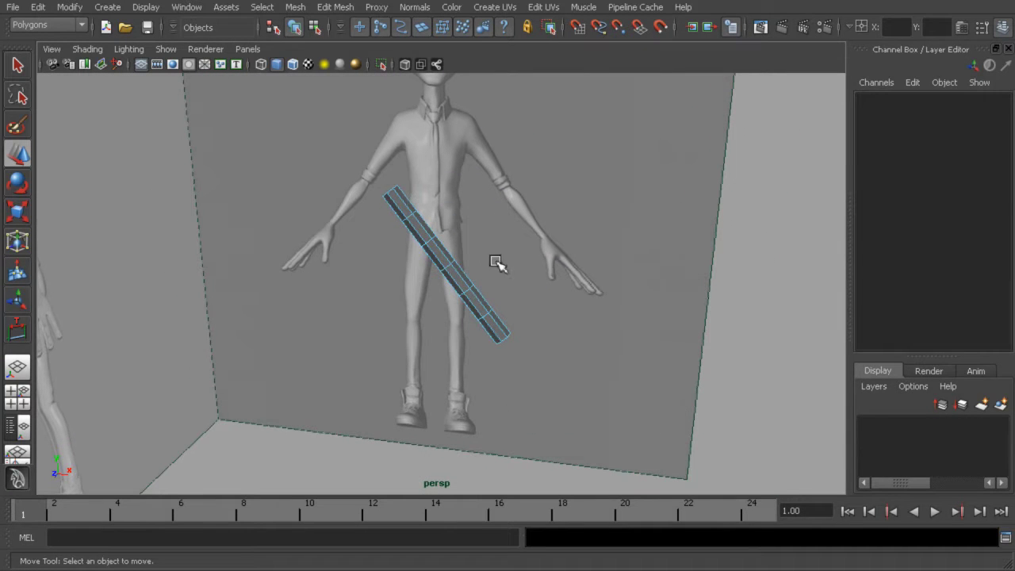
# Scale up the vertex ring at the shoulder end and rotate it to match the shoulder's slant in the front reference.
pyautogui.press('space')
pyautogui.press('space')
pyautogui.keyDown('alt'); pyautogui.moveTo(587, 288); pyautogui.dragTo(608, 309, button='right'); pyautogui.keyUp('alt')
pyautogui.press('space')
pyautogui.keyDown('alt'); pyautogui.moveTo(725, 351); pyautogui.dragTo(727, 347, button='right'); pyautogui.keyUp('alt')
pyautogui.keyDown('alt'); pyautogui.moveTo(728, 347); pyautogui.dragTo(704, 236, button='middle'); pyautogui.keyUp('alt')
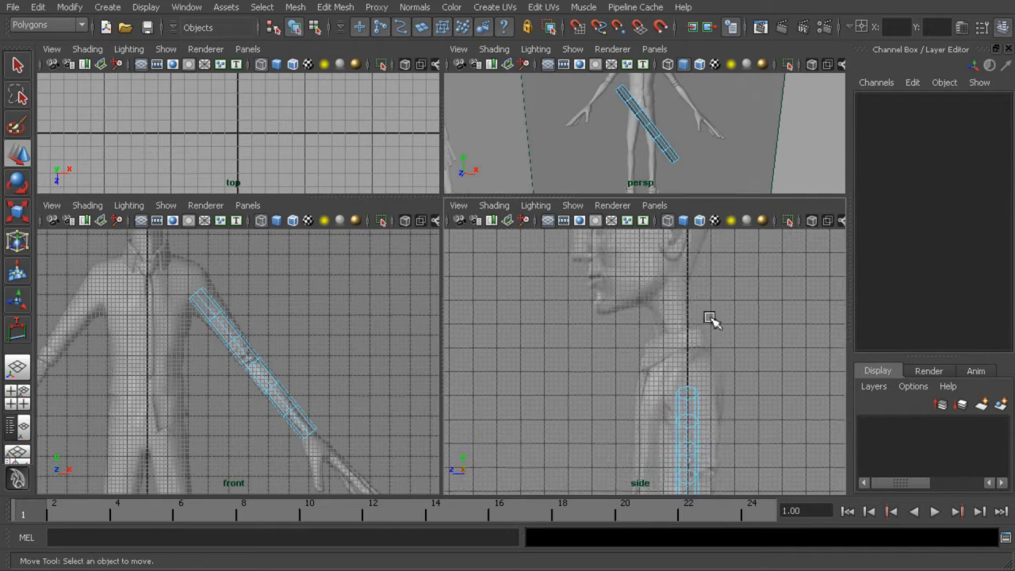
pyautogui.keyDown('alt'); pyautogui.moveTo(704, 236); pyautogui.dragTo(712, 341, button='right'); pyautogui.keyUp('alt')
pyautogui.keyDown('alt'); pyautogui.moveTo(712, 341); pyautogui.dragTo(703, 241, button='middle'); pyautogui.keyUp('alt')
pyautogui.keyDown('alt'); pyautogui.moveTo(242, 356); pyautogui.dragTo(323, 340, button='right'); pyautogui.keyUp('alt')
pyautogui.moveTo(251, 280); pyautogui.dragTo(215, 282, button='right')
pyautogui.moveTo(169, 363); pyautogui.dragTo(239, 294)
pyautogui.press('r')
pyautogui.press('e')
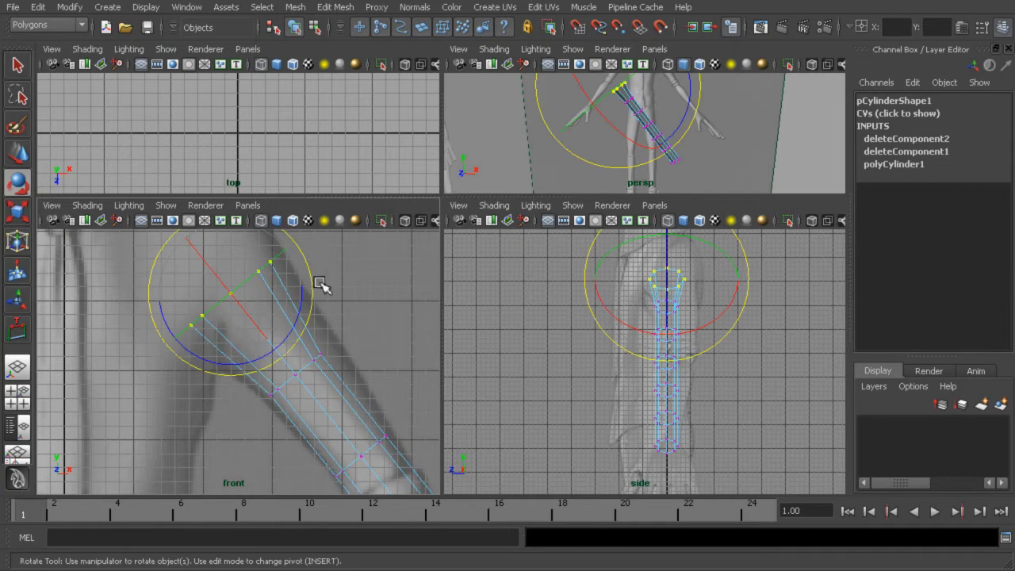
pyautogui.keyDown('alt'); pyautogui.moveTo(260, 273); pyautogui.dragTo(249, 342, button='middle'); pyautogui.keyUp('alt')
pyautogui.moveTo(291, 383); pyautogui.dragTo(286, 349)
# Scale the vertex rings below the shoulder to match the width of the upper sleeve.
pyautogui.keyDown('alt'); pyautogui.moveTo(344, 416); pyautogui.dragTo(334, 313, button='middle'); pyautogui.keyUp('alt')
pyautogui.moveTo(336, 296); pyautogui.dragTo(244, 381)
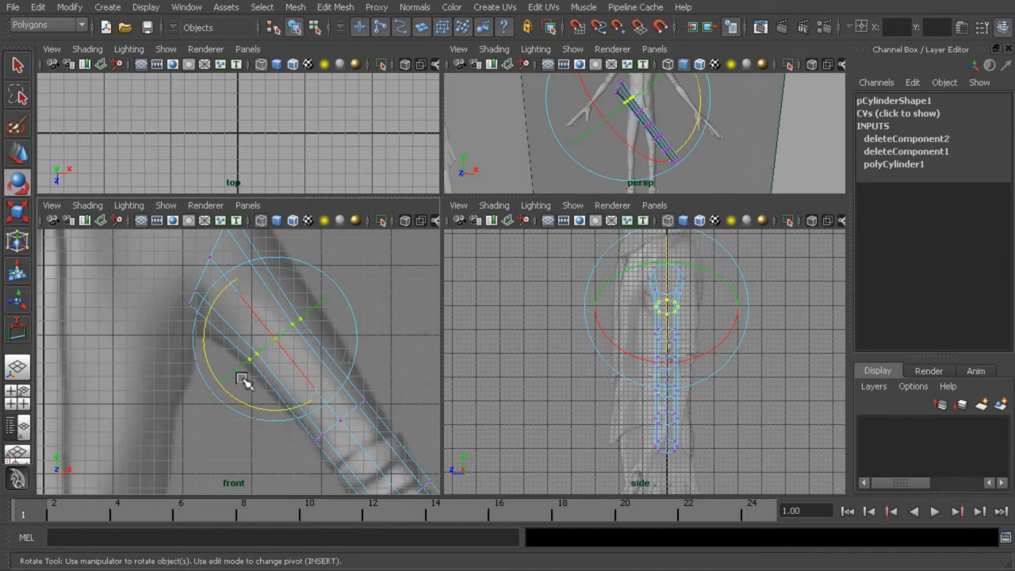
pyautogui.press('r')
pyautogui.moveTo(276, 341); pyautogui.dragTo(285, 342)
pyautogui.keyDown('alt'); pyautogui.moveTo(351, 389); pyautogui.dragTo(309, 269, button='middle'); pyautogui.keyUp('alt')
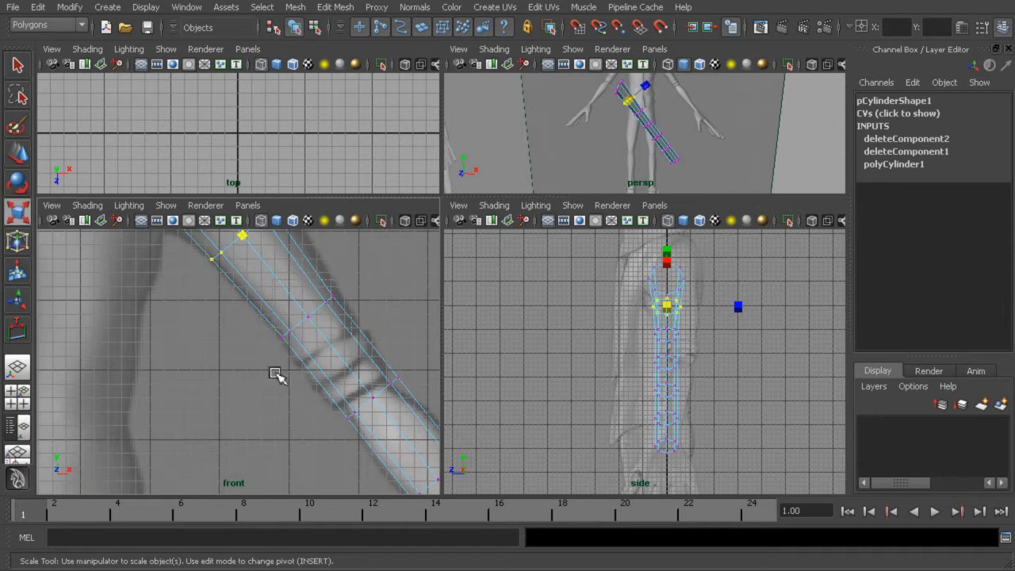
pyautogui.moveTo(302, 344); pyautogui.dragTo(256, 378)
pyautogui.keyDown('alt'); pyautogui.moveTo(350, 377); pyautogui.dragTo(305, 364, button='middle'); pyautogui.keyUp('alt')
# Scale down the elbow vertex ring and move it to the lower edge of the rolled cuff, about X 25.6, Y 98.4.
pyautogui.moveTo(355, 352); pyautogui.dragTo(269, 437)
pyautogui.press('w')
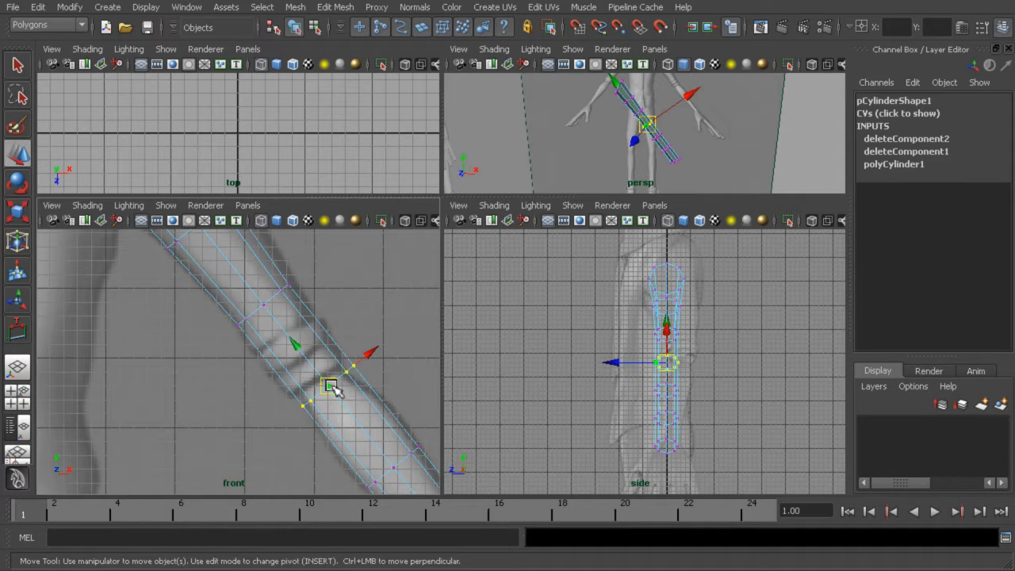
pyautogui.press('r')
pyautogui.moveTo(333, 392); pyautogui.dragTo(310, 358)
pyautogui.press('w')
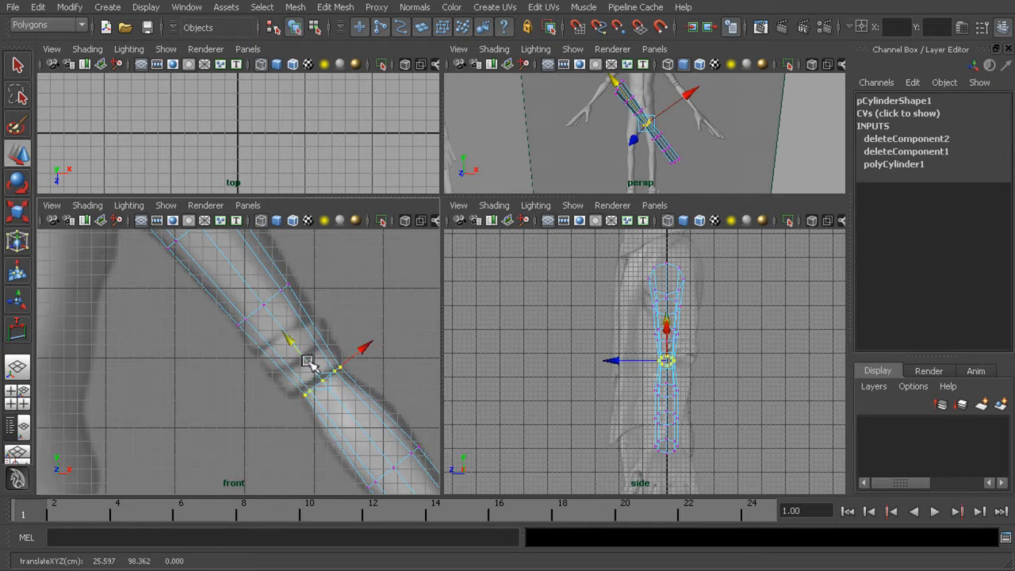
# Scale up the forearm vertex ring below the elbow and slide it up the arm to about X 29.4, Y 93.8.
pyautogui.keyDown('alt'); pyautogui.moveTo(385, 436); pyautogui.dragTo(307, 342, button='middle'); pyautogui.keyUp('alt')
pyautogui.moveTo(265, 417); pyautogui.dragTo(265, 418)
pyautogui.press('r')
pyautogui.moveTo(310, 372); pyautogui.dragTo(331, 373)
pyautogui.press('w')
pyautogui.moveTo(280, 334); pyautogui.dragTo(268, 316)
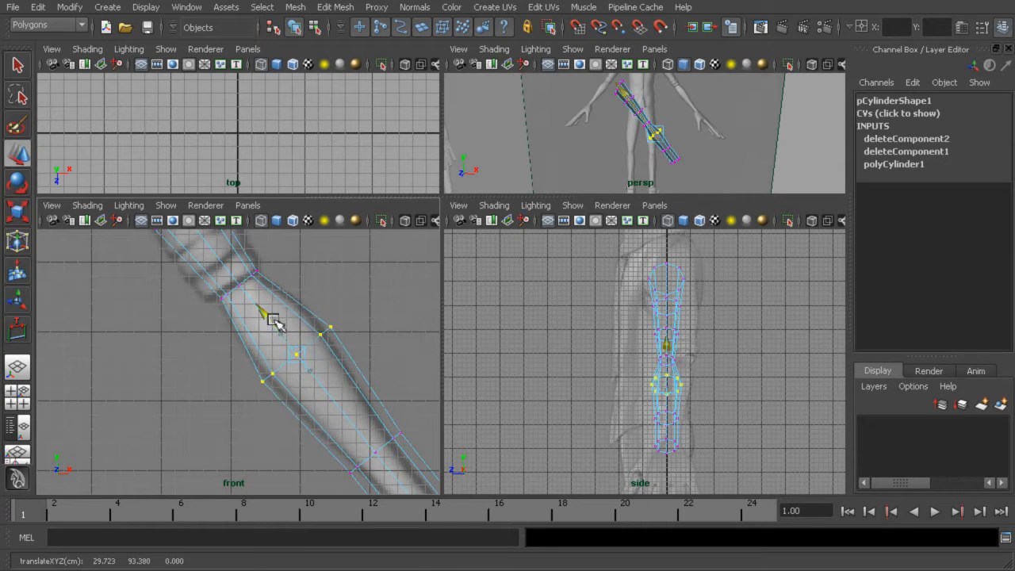
pyautogui.keyDown('alt'); pyautogui.moveTo(399, 376); pyautogui.dragTo(309, 283, button='middle'); pyautogui.keyUp('alt')
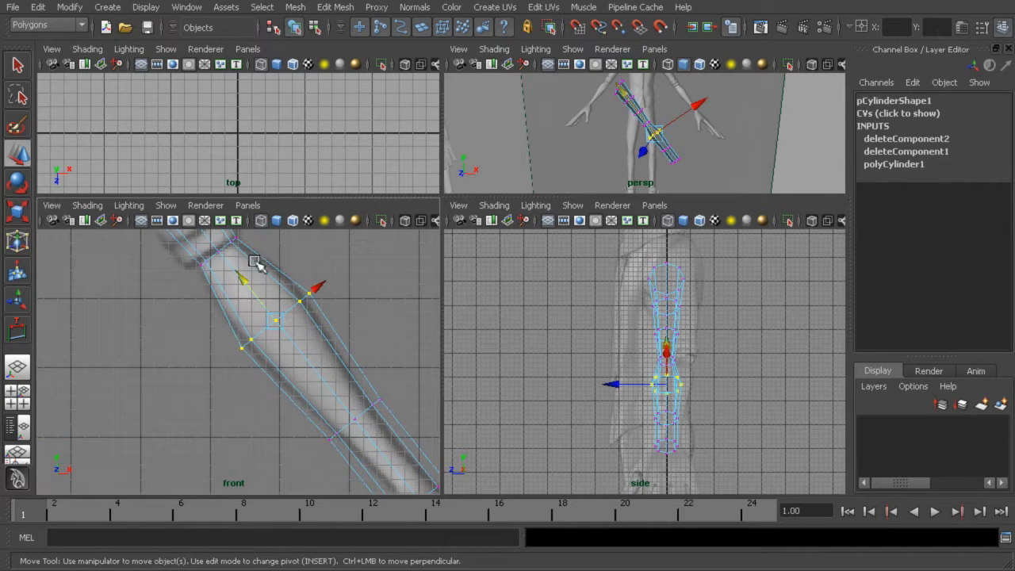
pyautogui.moveTo(252, 283); pyautogui.dragTo(243, 273)
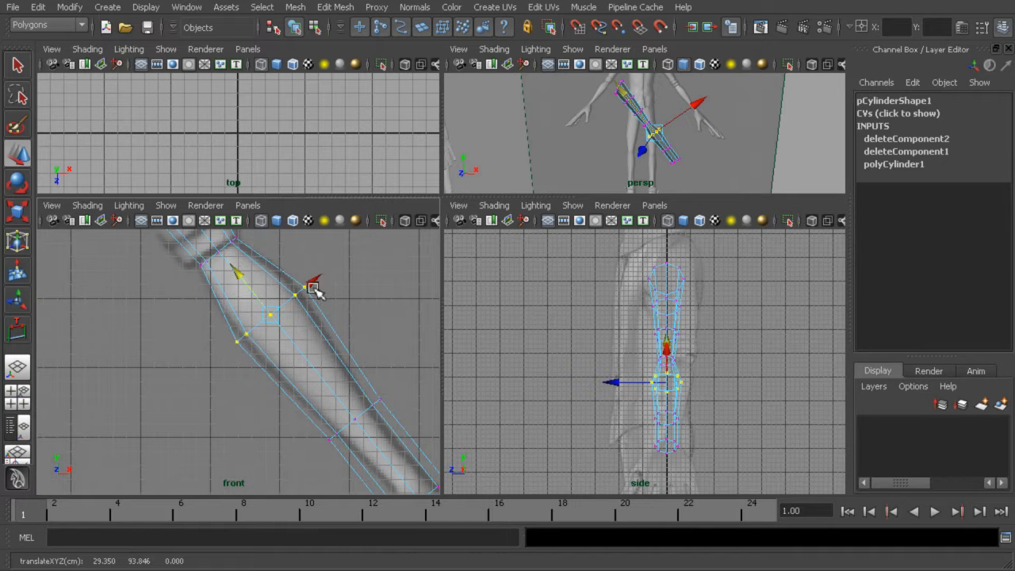
# Scale the vertex ring above the wrist towards the forearm's width, then show the arm as a smooth mesh preview in object mode.
pyautogui.keyDown('alt'); pyautogui.moveTo(372, 409); pyautogui.dragTo(322, 359, button='middle'); pyautogui.keyUp('alt')
pyautogui.moveTo(367, 326); pyautogui.dragTo(247, 412)
pyautogui.press('r')
pyautogui.moveTo(305, 371); pyautogui.dragTo(302, 370)
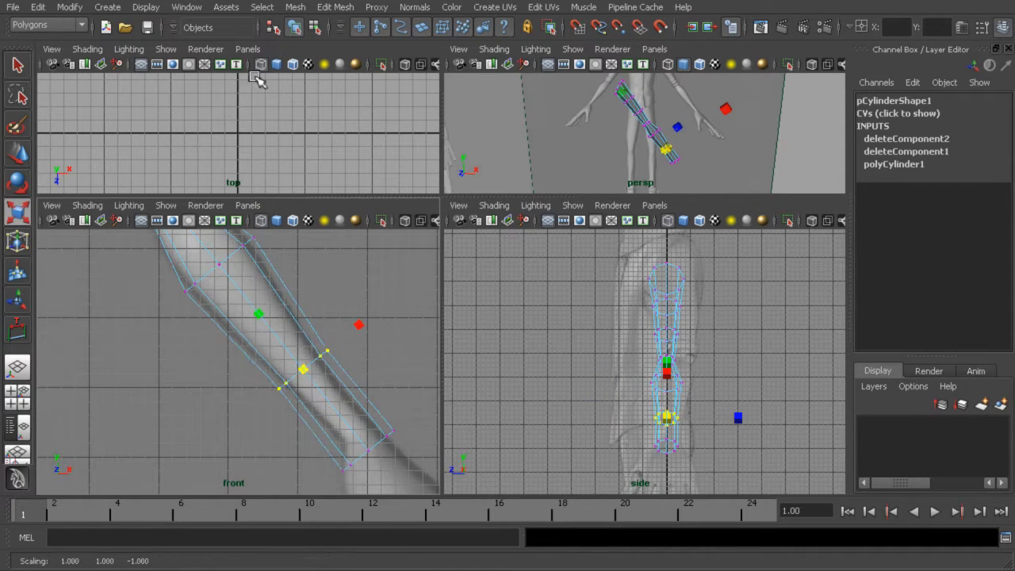
pyautogui.click(294, 26)
pyautogui.press('3')
pyautogui.keyDown('alt'); pyautogui.moveTo(301, 293); pyautogui.dragTo(313, 330, button='middle'); pyautogui.keyUp('alt')
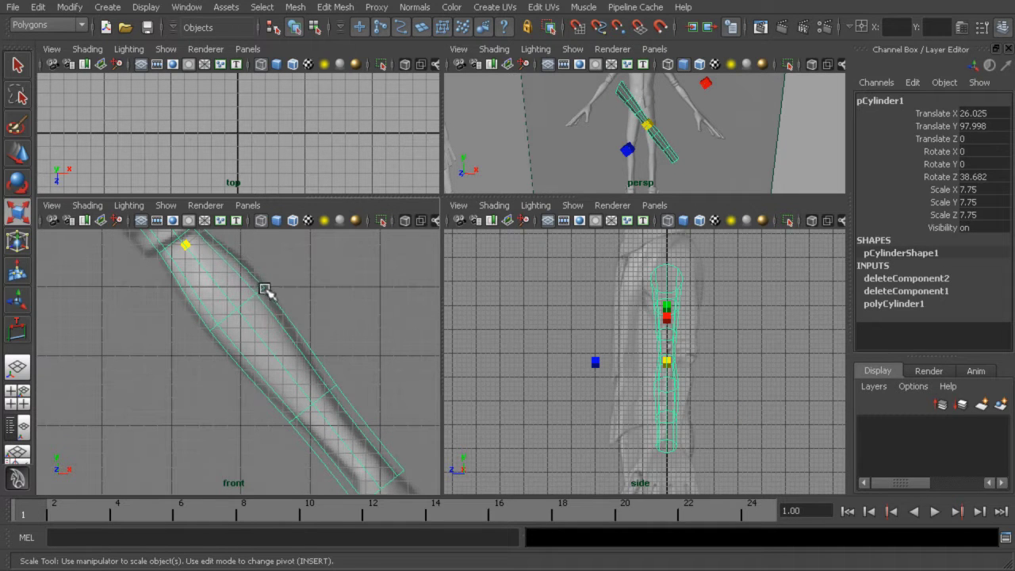
# Reposition and rescale the vertex ring above the wrist to follow the forearm outline.
pyautogui.moveTo(318, 396); pyautogui.dragTo(245, 392, button='right')
pyautogui.moveTo(363, 370); pyautogui.dragTo(315, 411)
pyautogui.press('w')
pyautogui.moveTo(357, 373); pyautogui.dragTo(360, 376)
pyautogui.press('r')
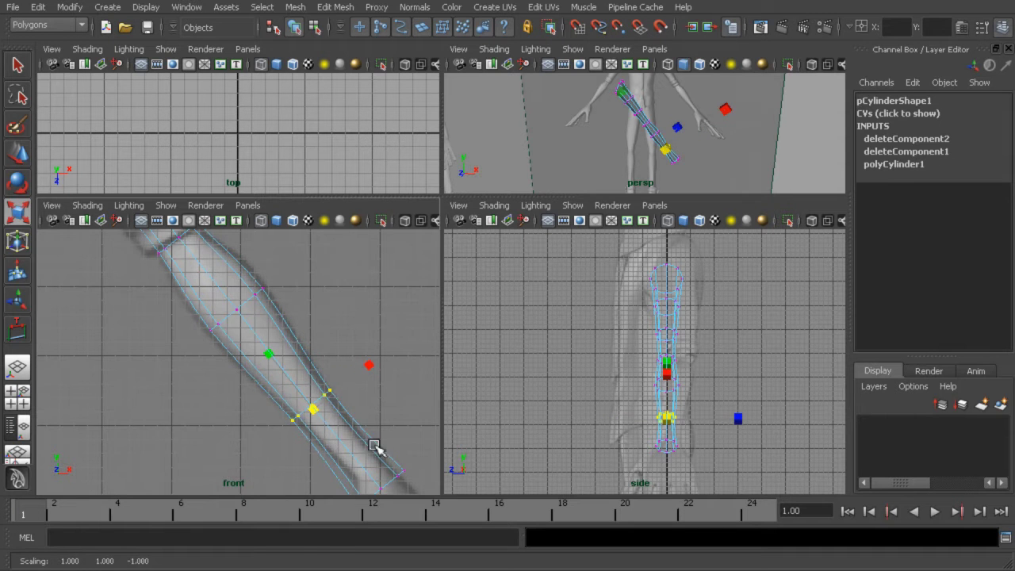
# Move the wrist-end vertex ring up the arm and fit it to the wrist in the front reference.
pyautogui.keyDown('alt'); pyautogui.moveTo(387, 452); pyautogui.dragTo(358, 366, button='middle'); pyautogui.keyUp('alt')
pyautogui.moveTo(288, 444); pyautogui.dragTo(287, 446)
pyautogui.press('w')
pyautogui.moveTo(333, 375)
pyautogui.mouseDown()
pyautogui.moveTo(319, 358)
pyautogui.moveTo(340, 389)
pyautogui.moveTo(320, 389)
pyautogui.mouseUp()
pyautogui.press('r')
# Scale the vertex ring just above the rolled cuff to fit the sleeve outline.
pyautogui.keyDown('alt'); pyautogui.moveTo(340, 321); pyautogui.dragTo(400, 487, button='middle'); pyautogui.keyUp('alt')
pyautogui.keyDown('alt'); pyautogui.moveTo(255, 365); pyautogui.dragTo(379, 514, button='middle'); pyautogui.keyUp('alt')
pyautogui.moveTo(247, 441); pyautogui.dragTo(242, 444)
pyautogui.moveTo(278, 395); pyautogui.dragTo(281, 389)
pyautogui.keyDown('alt'); pyautogui.moveTo(281, 389); pyautogui.dragTo(339, 477, button='middle'); pyautogui.keyUp('alt')
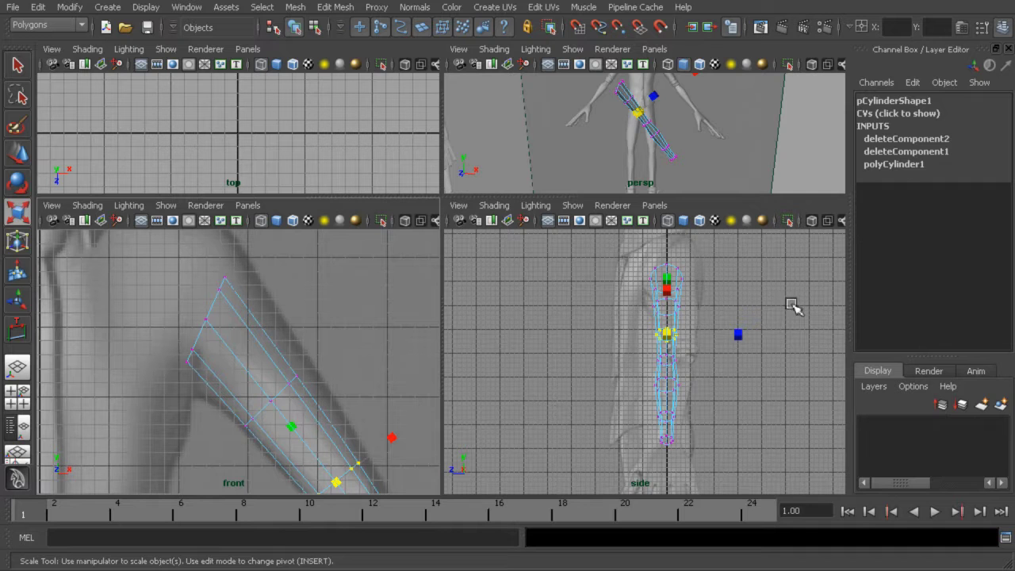
# Move the whole arm mesh back along Z to about -2.25 to align it with the side reference.
pyautogui.keyDown('alt'); pyautogui.moveTo(707, 118); pyautogui.dragTo(697, 116); pyautogui.keyUp('alt')
pyautogui.press('space')
pyautogui.keyDown('alt'); pyautogui.moveTo(644, 155); pyautogui.dragTo(537, 325); pyautogui.keyUp('alt')
pyautogui.press('space')
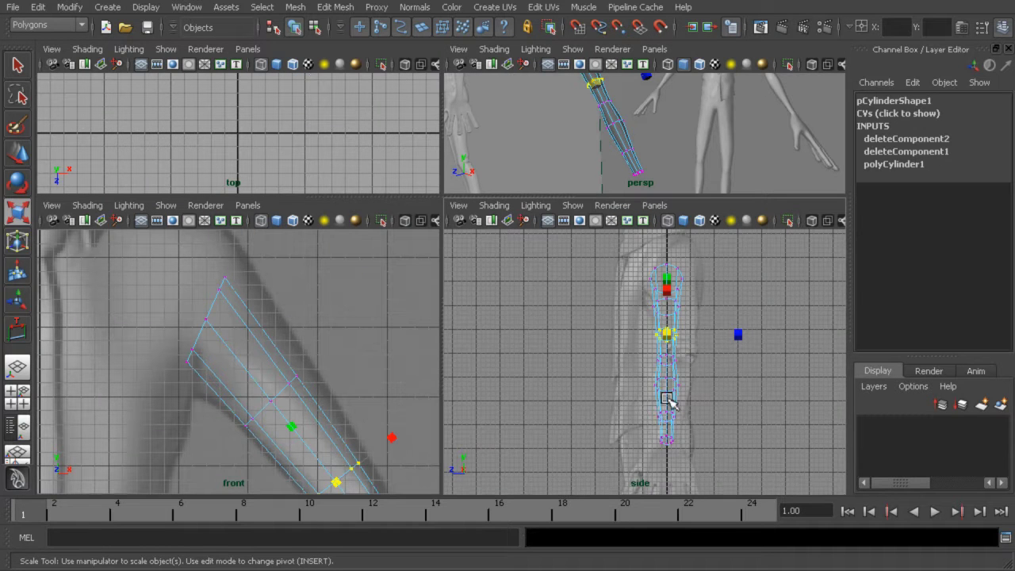
pyautogui.keyDown('alt'); pyautogui.moveTo(663, 390); pyautogui.dragTo(772, 400, button='right'); pyautogui.keyUp('alt')
pyautogui.keyDown('alt'); pyautogui.moveTo(727, 414); pyautogui.dragTo(662, 379, button='middle'); pyautogui.keyUp('alt')
pyautogui.keyDown('alt'); pyautogui.moveTo(675, 383); pyautogui.dragTo(676, 402); pyautogui.keyUp('alt')
pyautogui.keyDown('alt'); pyautogui.moveTo(700, 363); pyautogui.dragTo(676, 452, button='middle'); pyautogui.keyUp('alt')
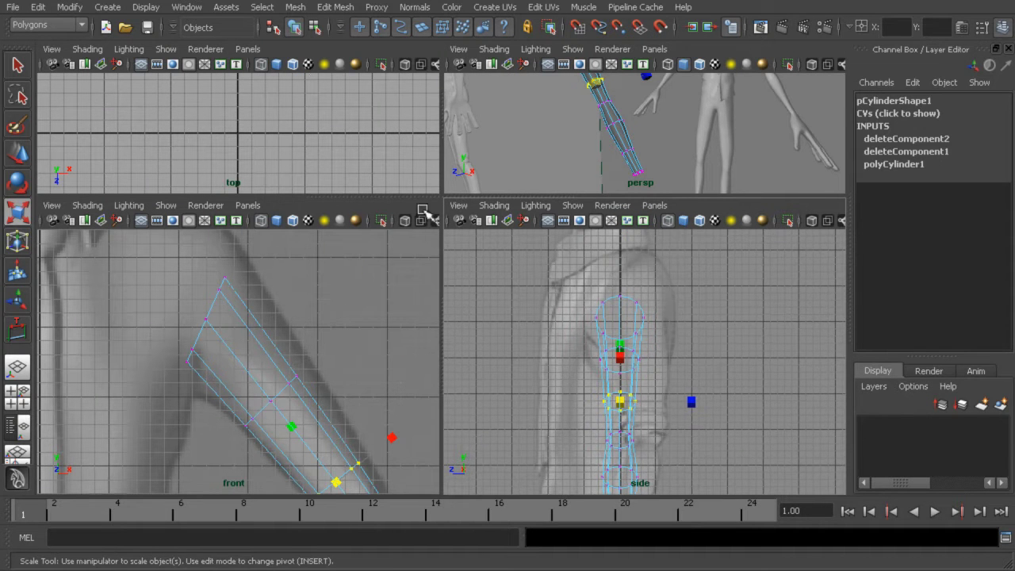
pyautogui.click(293, 27)
pyautogui.press('w')
pyautogui.moveTo(561, 441); pyautogui.dragTo(585, 442)
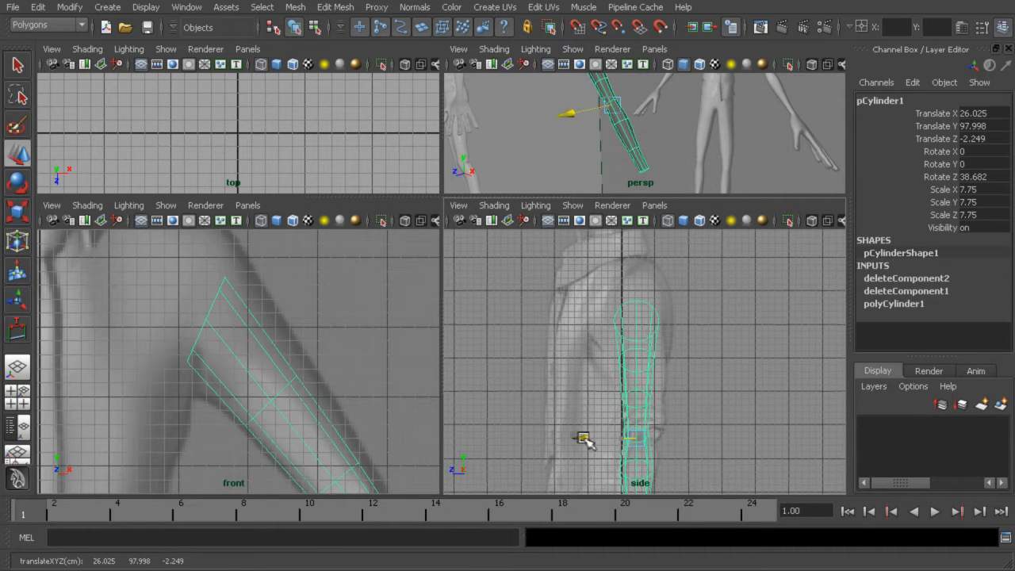
pyautogui.keyDown('alt'); pyautogui.moveTo(714, 389); pyautogui.dragTo(678, 313, button='middle'); pyautogui.keyUp('alt')
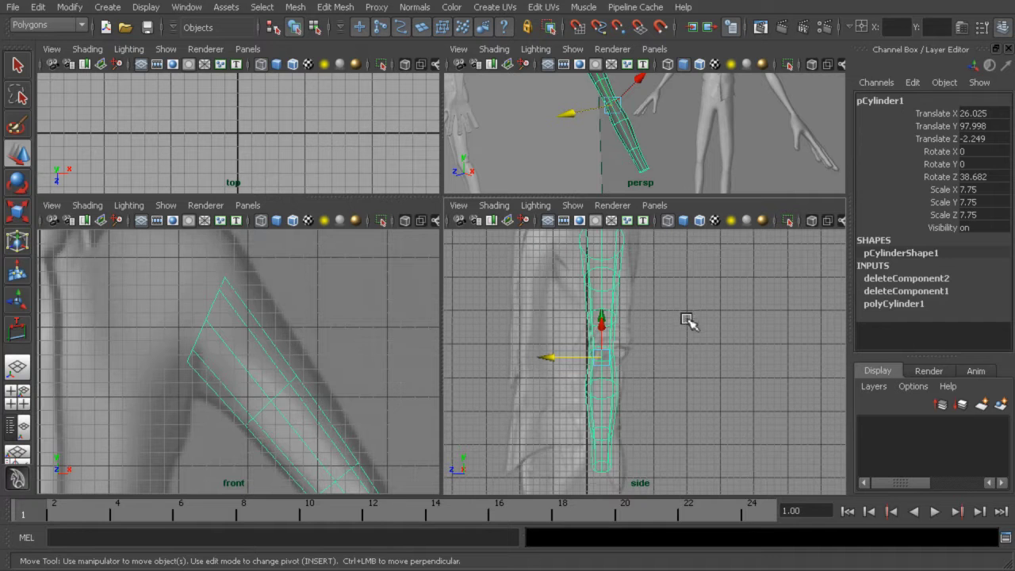
# Shift the forearm vertex rings forward to about Z -2, and the rings nearest the wrist slightly further forward, following the side reference.
pyautogui.keyDown('alt'); pyautogui.moveTo(704, 390); pyautogui.dragTo(725, 381); pyautogui.keyUp('alt')
pyautogui.keyDown('alt'); pyautogui.moveTo(661, 136); pyautogui.dragTo(607, 140); pyautogui.keyUp('alt')
pyautogui.moveTo(608, 139); pyautogui.dragTo(581, 141, button='right')
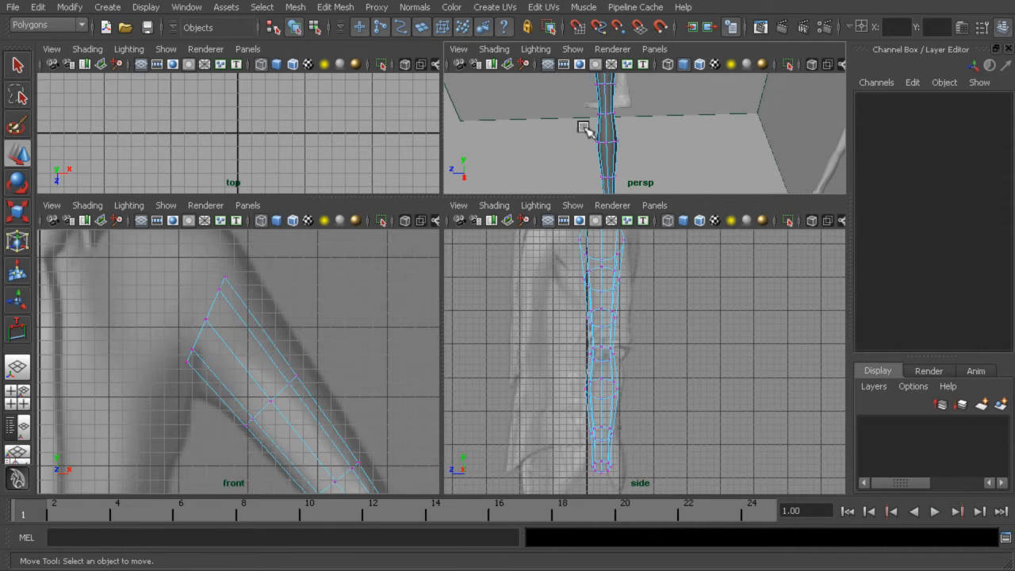
pyautogui.keyDown('alt'); pyautogui.moveTo(695, 182); pyautogui.dragTo(708, 141); pyautogui.keyUp('alt')
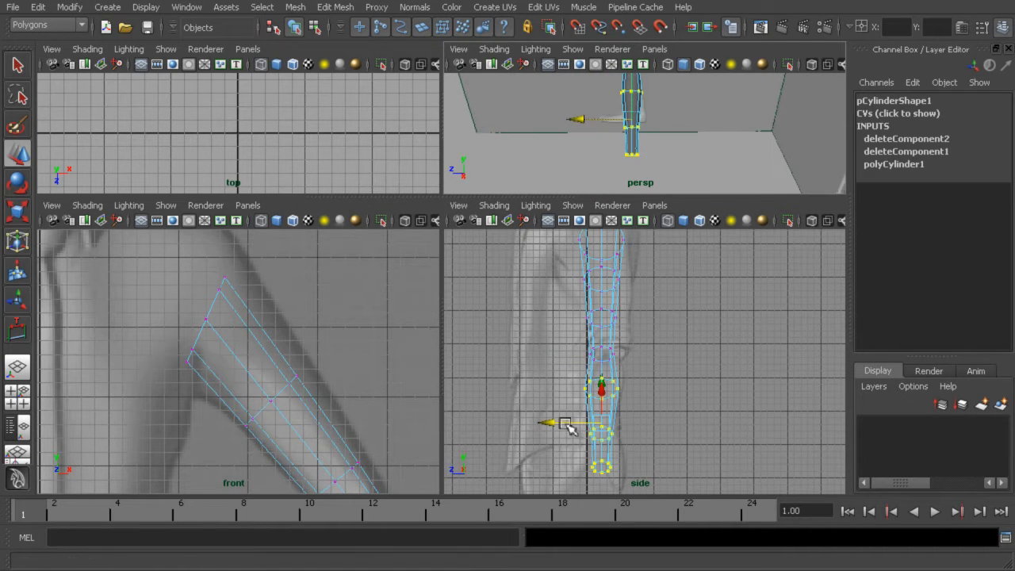
pyautogui.keyDown('alt'); pyautogui.moveTo(561, 428); pyautogui.dragTo(565, 349, button='middle'); pyautogui.keyUp('alt')
pyautogui.keyDown('alt'); pyautogui.moveTo(648, 404); pyautogui.dragTo(679, 386, button='right'); pyautogui.keyUp('alt')
pyautogui.moveTo(533, 335); pyautogui.dragTo(544, 340)
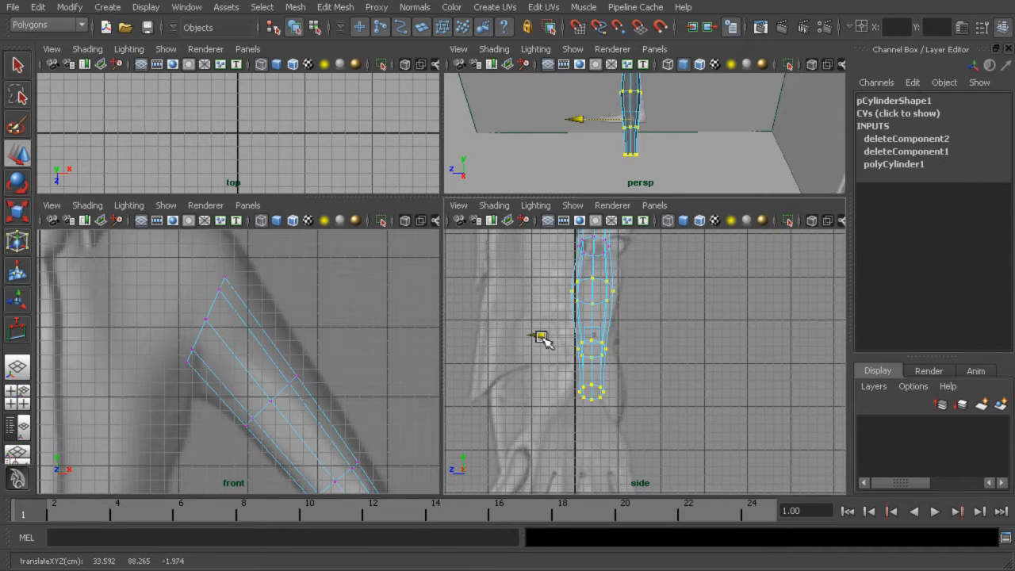
pyautogui.moveTo(553, 430); pyautogui.dragTo(553, 425)
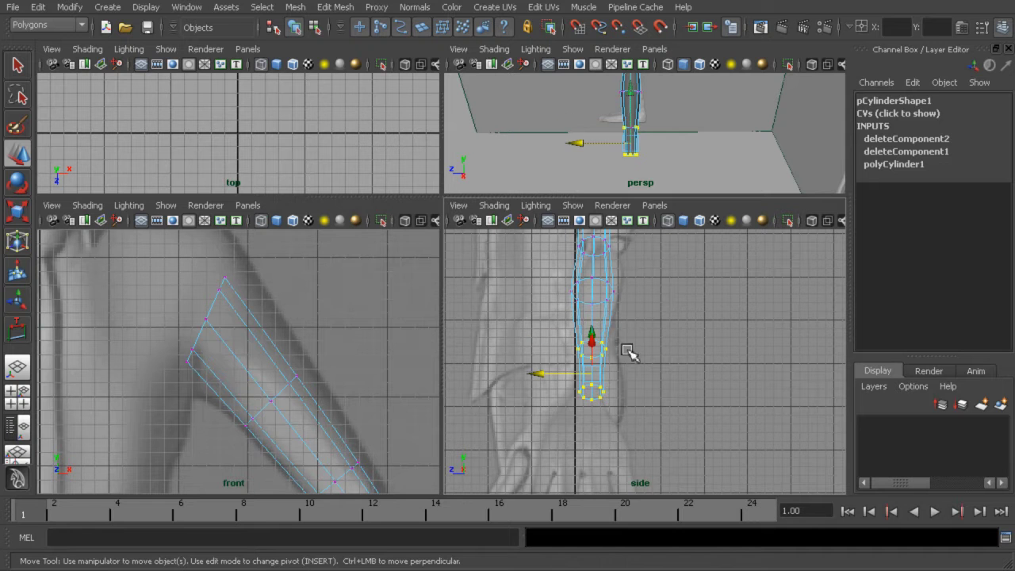
pyautogui.moveTo(547, 374); pyautogui.dragTo(555, 397)
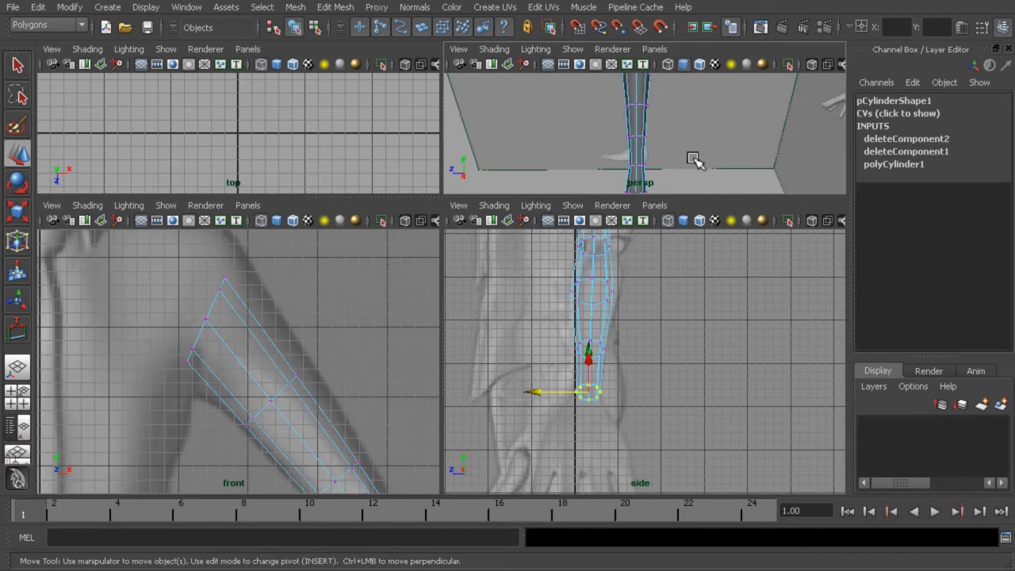
# Return the arm to object mode in the perspective view and turn off its smooth mesh preview.
pyautogui.keyDown('alt'); pyautogui.moveTo(697, 190); pyautogui.dragTo(661, 118); pyautogui.keyUp('alt')
pyautogui.press('space')
pyautogui.keyDown('alt'); pyautogui.moveTo(469, 272); pyautogui.dragTo(686, 244); pyautogui.keyUp('alt')
pyautogui.keyDown('alt'); pyautogui.moveTo(686, 244); pyautogui.dragTo(564, 326, button='right'); pyautogui.keyUp('alt')
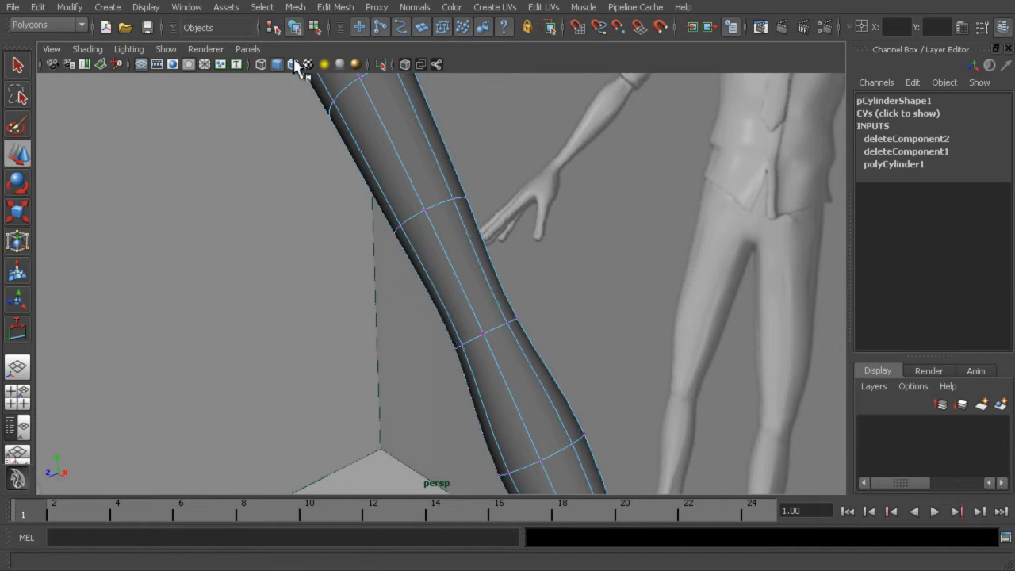
pyautogui.click(313, 26)
pyautogui.click(298, 27)
pyautogui.keyDown('alt'); pyautogui.moveTo(520, 358); pyautogui.dragTo(552, 344); pyautogui.keyUp('alt')
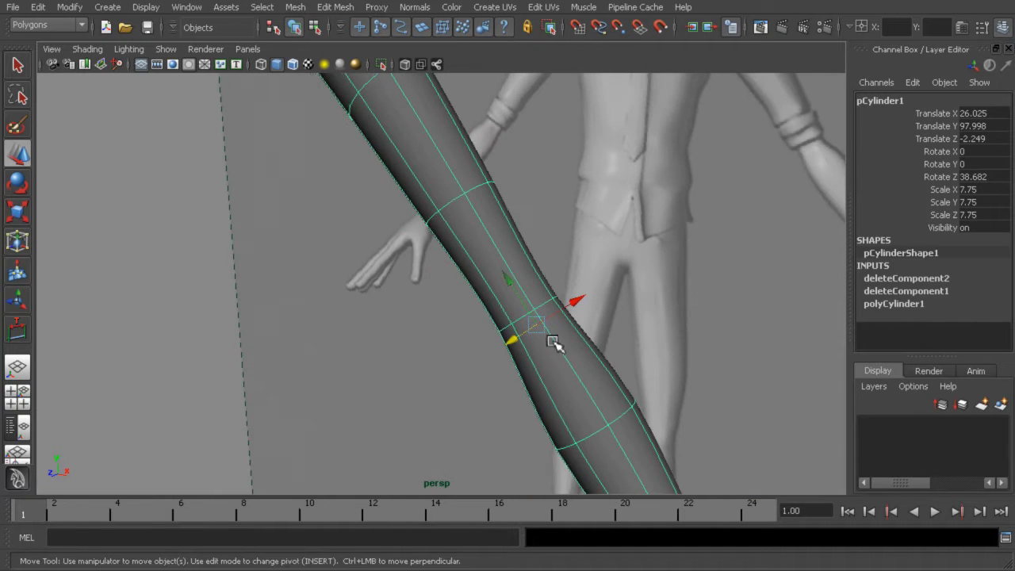
pyautogui.press('1')
# Add an edge loop on each side of the elbow loop with the Offset Edge Loop Tool.
pyautogui.keyDown('alt'); pyautogui.moveTo(614, 372); pyautogui.dragTo(523, 333); pyautogui.keyUp('alt')
pyautogui.moveTo(520, 335); pyautogui.dragTo(511, 293, button='right')
pyautogui.keyDown('alt'); pyautogui.moveTo(512, 293); pyautogui.dragTo(579, 268); pyautogui.keyUp('alt')
pyautogui.click(526, 321)
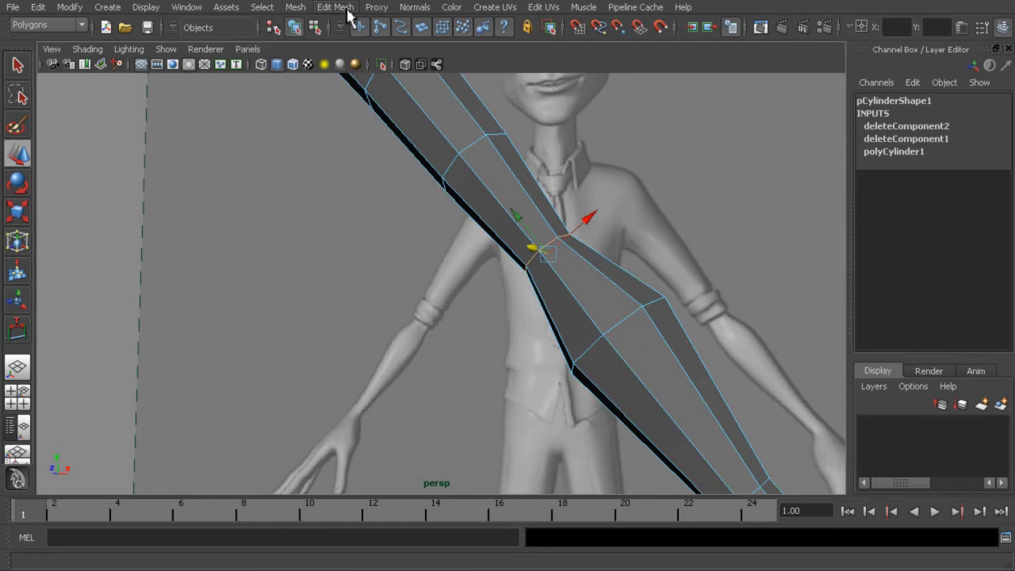
pyautogui.click(342, 7)
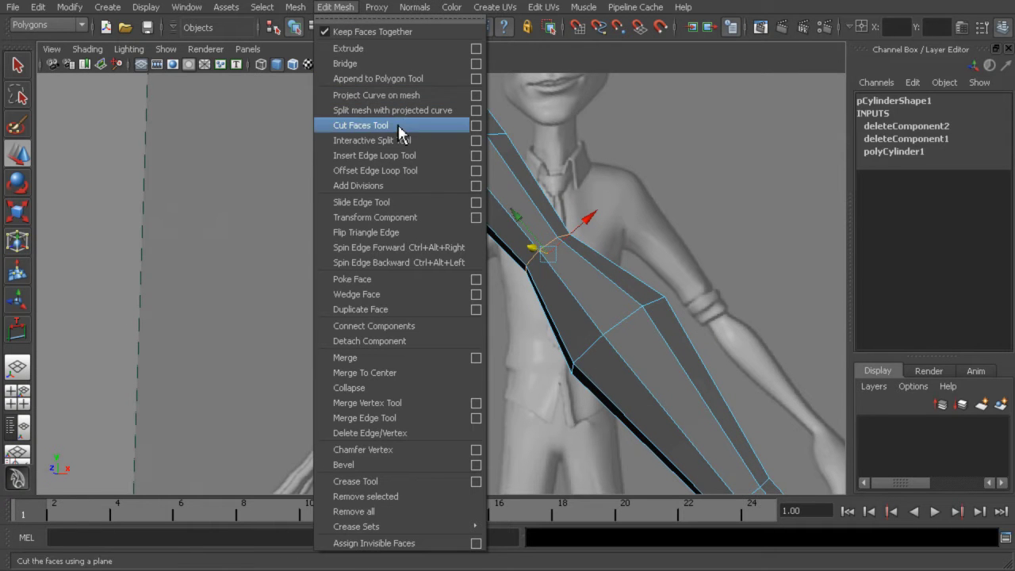
pyautogui.click(405, 171)
pyautogui.moveTo(553, 251); pyautogui.dragTo(621, 283)
pyautogui.keyDown('alt'); pyautogui.moveTo(621, 284); pyautogui.dragTo(569, 282, button='right'); pyautogui.keyUp('alt')
pyautogui.keyDown('alt'); pyautogui.moveTo(569, 283); pyautogui.dragTo(592, 276); pyautogui.keyUp('alt')
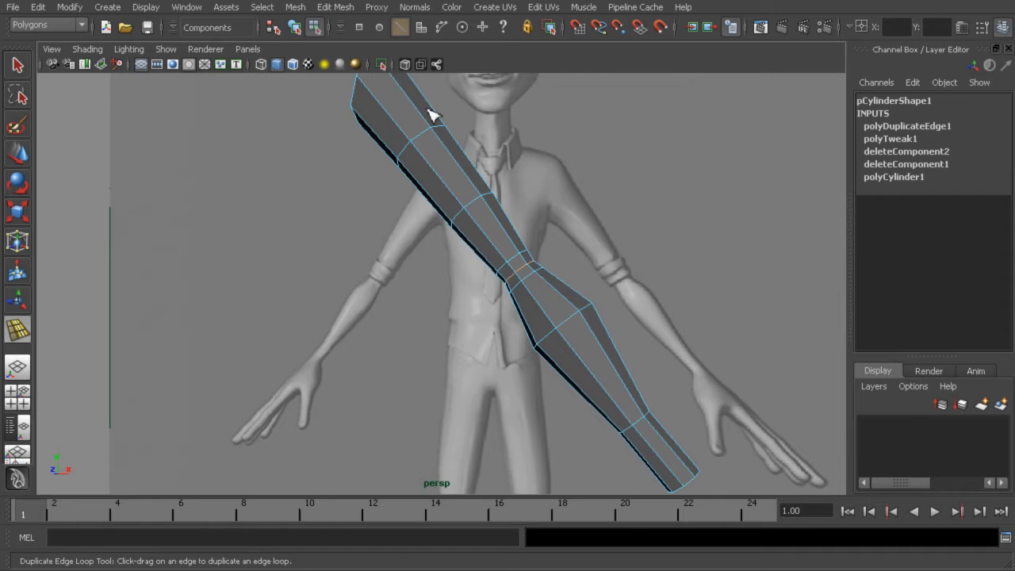
pyautogui.click(295, 28)
pyautogui.click(19, 68)
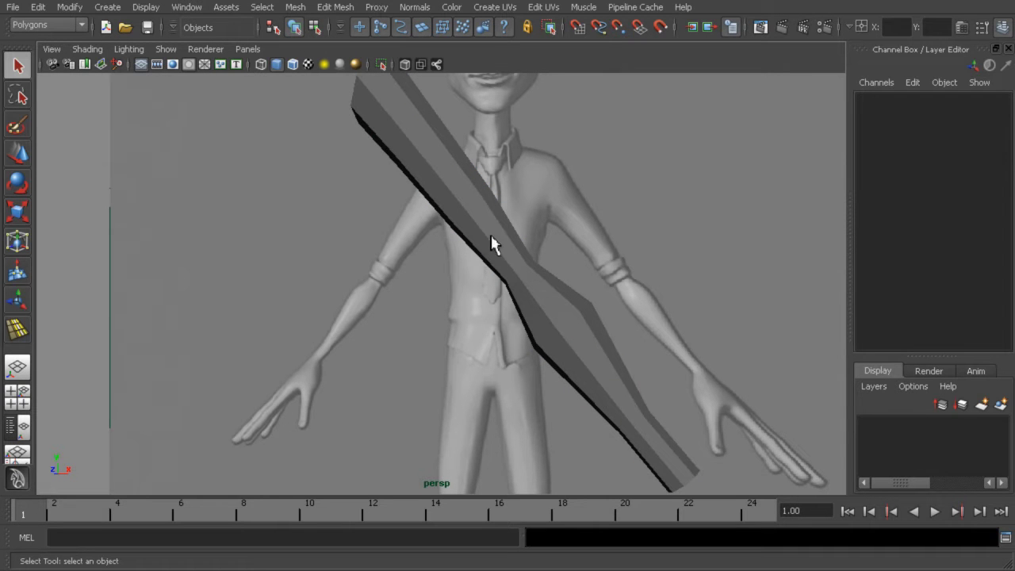
# Bevel the edge loop around the widest part of the forearm and adjust the bevel's offset.
pyautogui.click(493, 234)
pyautogui.keyDown('alt'); pyautogui.moveTo(566, 280); pyautogui.dragTo(497, 254); pyautogui.keyUp('alt')
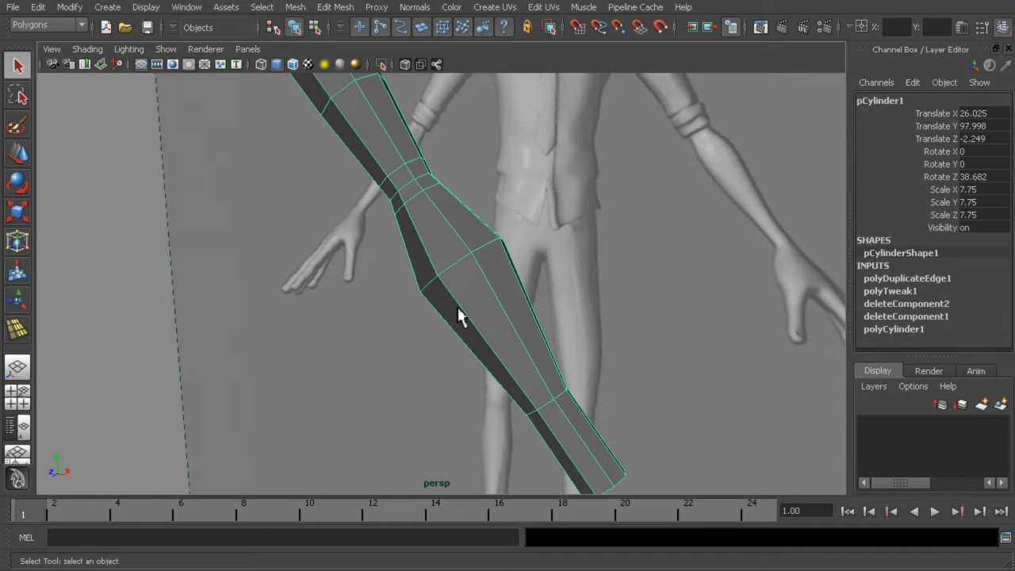
pyautogui.moveTo(487, 295); pyautogui.dragTo(475, 255, button='right')
pyautogui.click(462, 272)
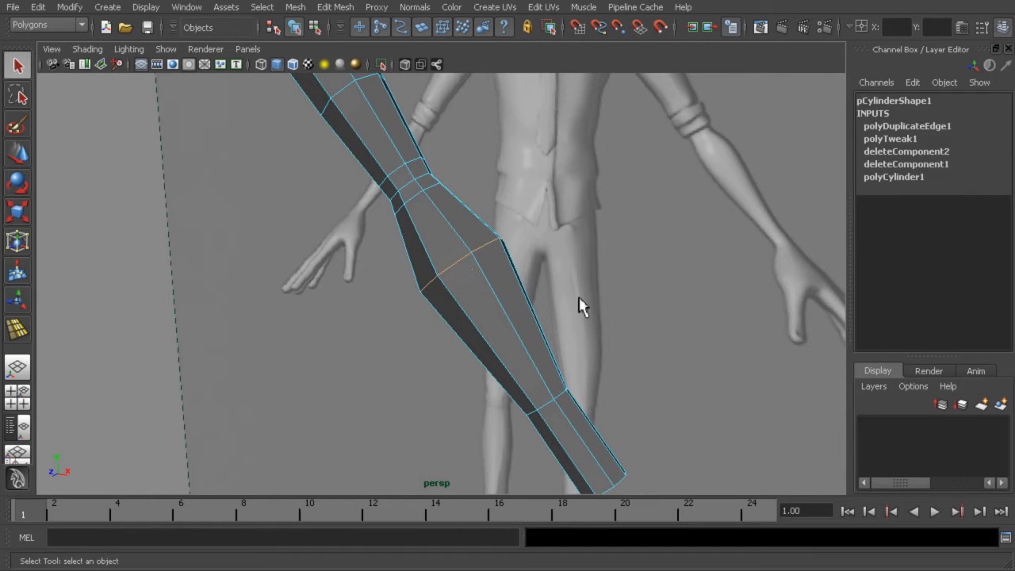
pyautogui.click(334, 7)
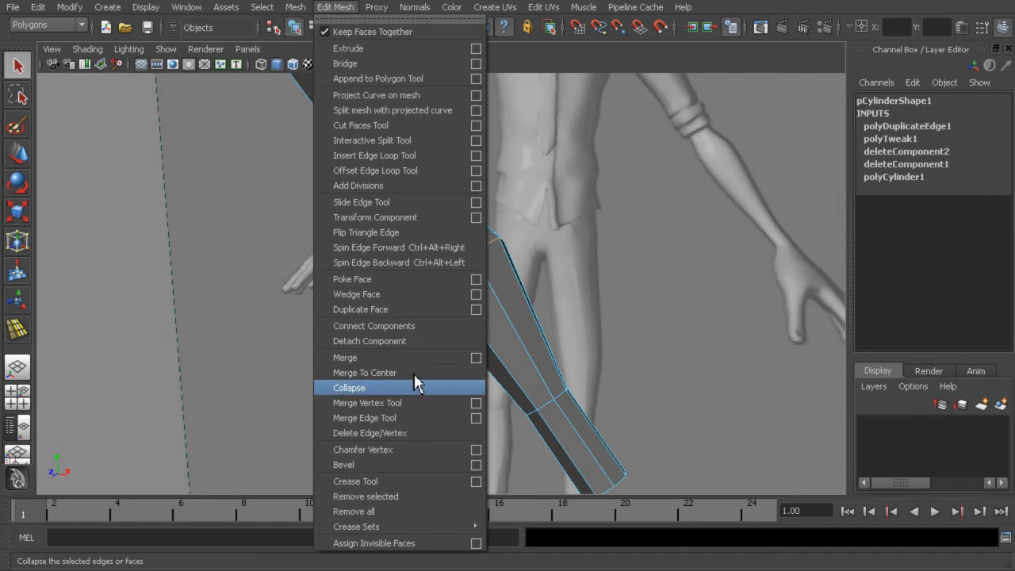
pyautogui.click(409, 468)
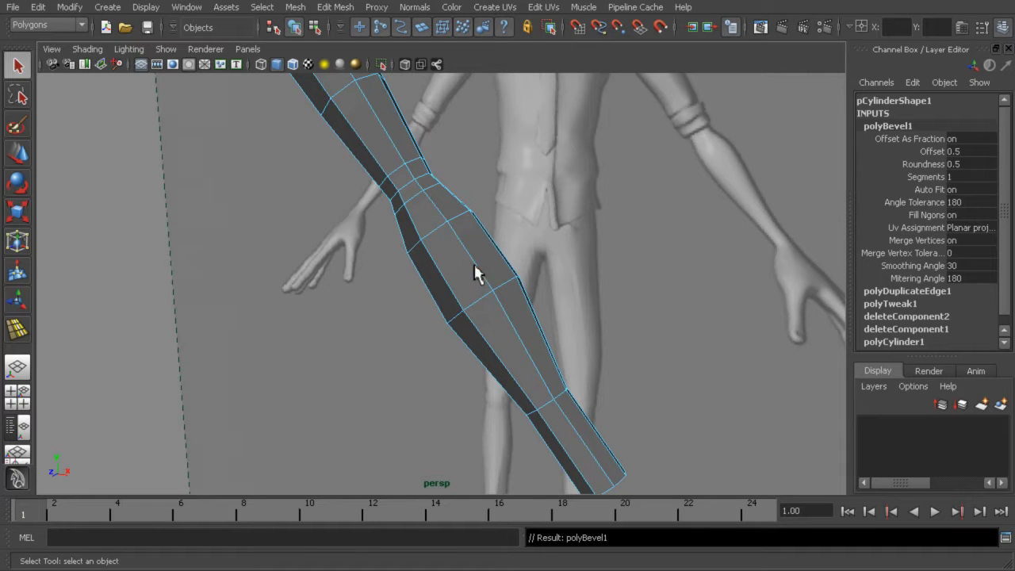
pyautogui.click(933, 152)
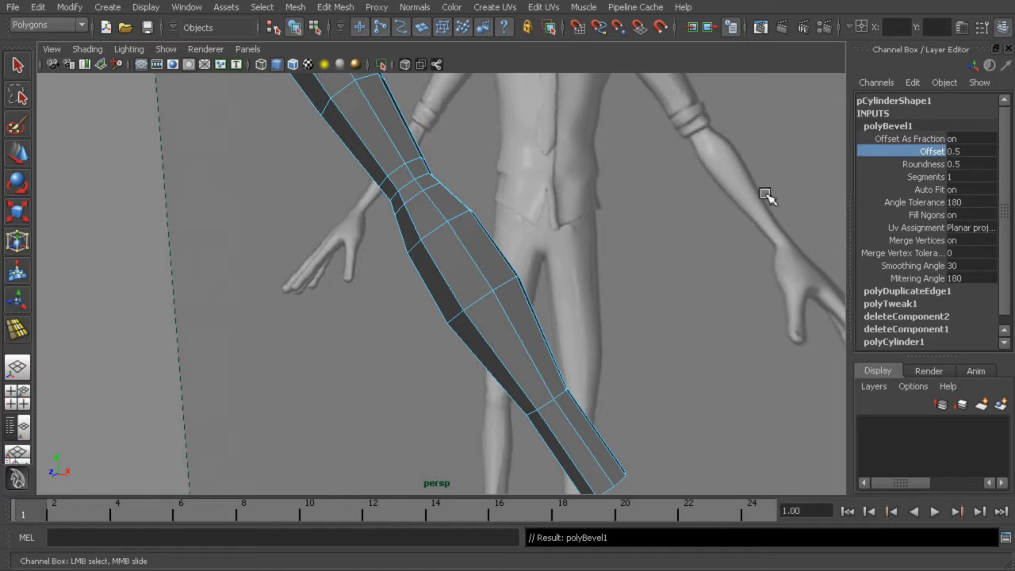
pyautogui.moveTo(767, 195); pyautogui.dragTo(767, 194, button='middle')
pyautogui.keyDown('alt'); pyautogui.moveTo(756, 256); pyautogui.dragTo(750, 289, button='middle'); pyautogui.keyUp('alt')
pyautogui.keyDown('alt'); pyautogui.moveTo(750, 288); pyautogui.dragTo(730, 284, button='right'); pyautogui.keyUp('alt')
# Return the arm to object mode and turn on its smooth mesh preview.
pyautogui.click(314, 27)
pyautogui.click(296, 27)
pyautogui.keyDown('alt'); pyautogui.moveTo(580, 267); pyautogui.dragTo(555, 283, button='right'); pyautogui.keyUp('alt')
pyautogui.press('3')
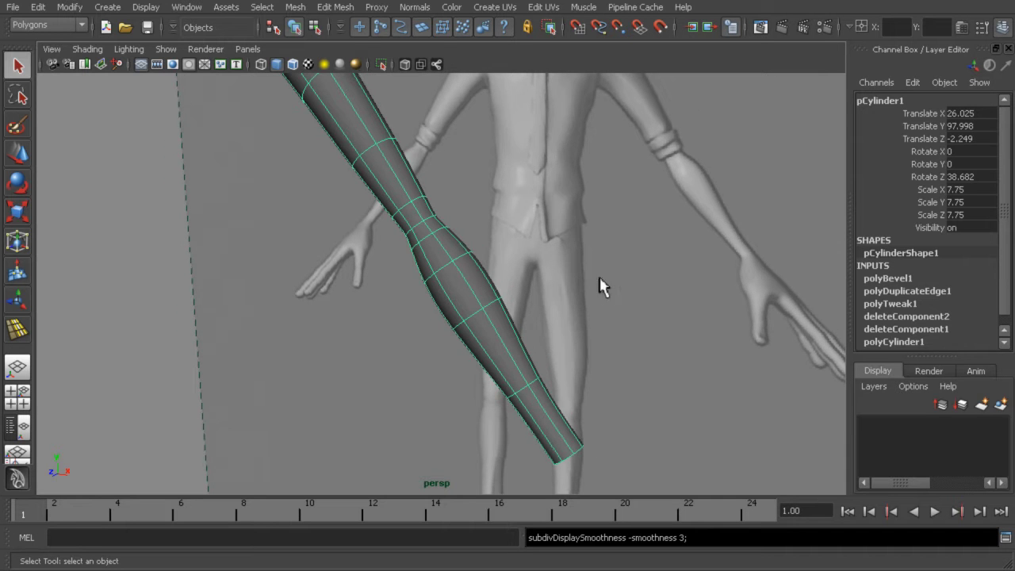
# Move the outer vertices of the beveled forearm loops in the front view to follow the reference outline.
pyautogui.press('space')
pyautogui.press('space')
pyautogui.keyDown('alt'); pyautogui.moveTo(531, 317); pyautogui.dragTo(486, 162, button='middle'); pyautogui.keyUp('alt')
pyautogui.keyDown('alt'); pyautogui.moveTo(683, 290); pyautogui.dragTo(528, 205, button='middle'); pyautogui.keyUp('alt')
pyautogui.moveTo(496, 254)
pyautogui.keyDown('alt'); pyautogui.mouseDown(button='right')
pyautogui.moveTo(503, 248)
pyautogui.moveTo(480, 254)
pyautogui.mouseUp(button='right'); pyautogui.keyUp('alt')
pyautogui.press('w')
pyautogui.click(425, 284)
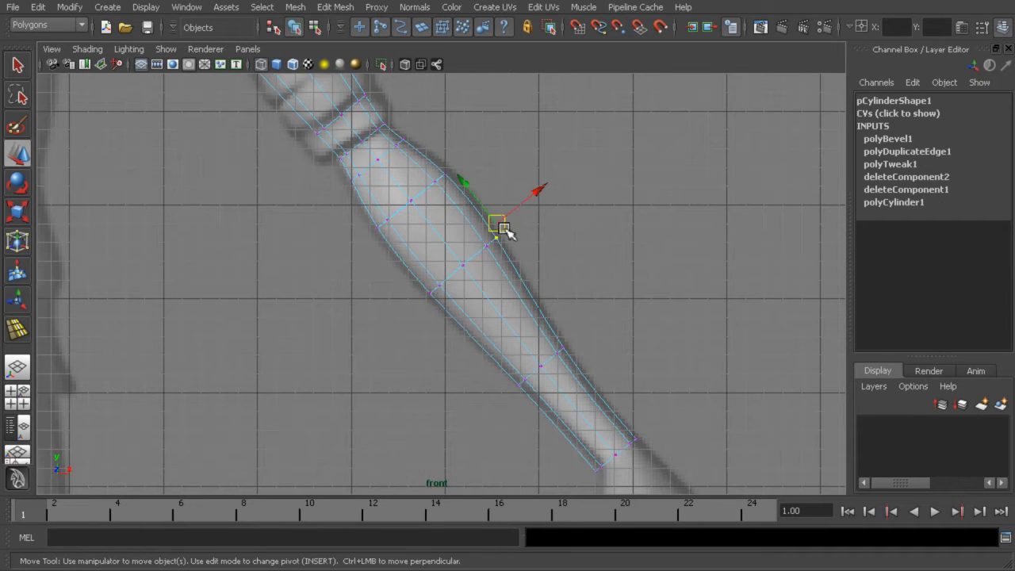
pyautogui.moveTo(499, 236); pyautogui.dragTo(496, 235)
pyautogui.keyDown('alt'); pyautogui.moveTo(495, 235); pyautogui.dragTo(570, 416, button='middle'); pyautogui.keyUp('alt')
pyautogui.moveTo(469, 293); pyautogui.dragTo(449, 326)
# Scale the vertex rings along the arm and forearm in the front view to fit the width of the reference arm.
pyautogui.press('r')
pyautogui.moveTo(446, 265); pyautogui.dragTo(382, 312)
pyautogui.moveTo(446, 264); pyautogui.dragTo(369, 322)
pyautogui.moveTo(429, 312); pyautogui.dragTo(444, 310)
pyautogui.moveTo(428, 170); pyautogui.dragTo(307, 246)
pyautogui.click(358, 220)
pyautogui.keyDown('alt'); pyautogui.moveTo(457, 303); pyautogui.dragTo(447, 249, button='middle'); pyautogui.keyUp('alt')
pyautogui.moveTo(531, 295); pyautogui.dragTo(439, 385)
pyautogui.moveTo(482, 333); pyautogui.dragTo(476, 331)
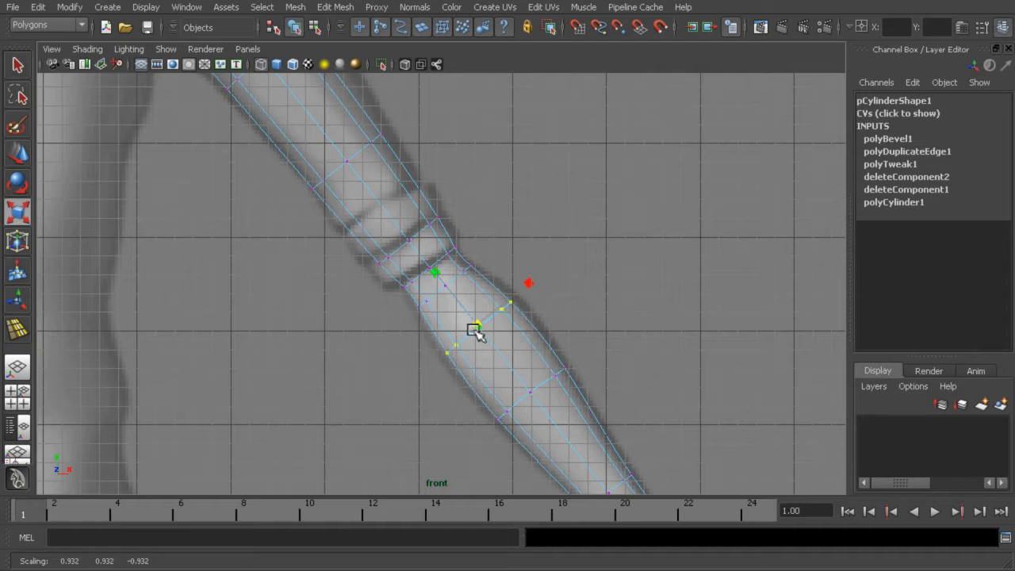
pyautogui.moveTo(593, 357); pyautogui.dragTo(489, 439)
pyautogui.moveTo(525, 387); pyautogui.dragTo(528, 389)
# Move individual vertices around the elbow loops in the perspective view to refine the elbow's shape.
pyautogui.press('space')
pyautogui.press('space')
pyautogui.keyDown('alt'); pyautogui.moveTo(603, 265); pyautogui.dragTo(507, 291); pyautogui.keyUp('alt')
pyautogui.scroll(5, 519, 246)
pyautogui.moveTo(481, 225)
pyautogui.keyDown('alt'); pyautogui.mouseDown()
pyautogui.moveTo(476, 238)
pyautogui.moveTo(544, 264)
pyautogui.moveTo(537, 247)
pyautogui.moveTo(579, 265)
pyautogui.moveTo(485, 244)
pyautogui.mouseUp(); pyautogui.keyUp('alt')
pyautogui.press('w')
pyautogui.moveTo(438, 212); pyautogui.dragTo(469, 220)
pyautogui.keyDown('alt'); pyautogui.moveTo(474, 222); pyautogui.dragTo(513, 253); pyautogui.keyUp('alt')
pyautogui.moveTo(519, 175); pyautogui.dragTo(523, 183)
pyautogui.keyDown('alt'); pyautogui.moveTo(514, 214); pyautogui.dragTo(585, 239); pyautogui.keyUp('alt')
pyautogui.keyDown('alt'); pyautogui.moveTo(514, 227); pyautogui.dragTo(540, 233, button='right'); pyautogui.keyUp('alt')
pyautogui.click(378, 213)
pyautogui.keyDown('alt'); pyautogui.moveTo(378, 213); pyautogui.dragTo(412, 229); pyautogui.keyUp('alt')
pyautogui.moveTo(338, 232); pyautogui.dragTo(536, 203)
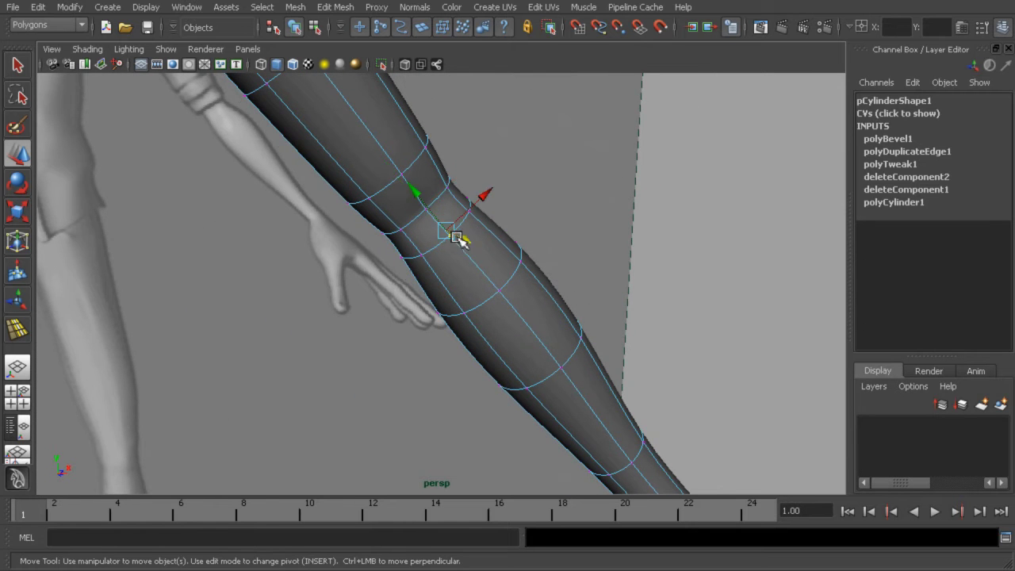
pyautogui.keyDown('alt'); pyautogui.moveTo(452, 241); pyautogui.dragTo(500, 241); pyautogui.keyUp('alt')
pyautogui.keyDown('alt'); pyautogui.moveTo(595, 277); pyautogui.dragTo(321, 132, button='right'); pyautogui.keyUp('alt')
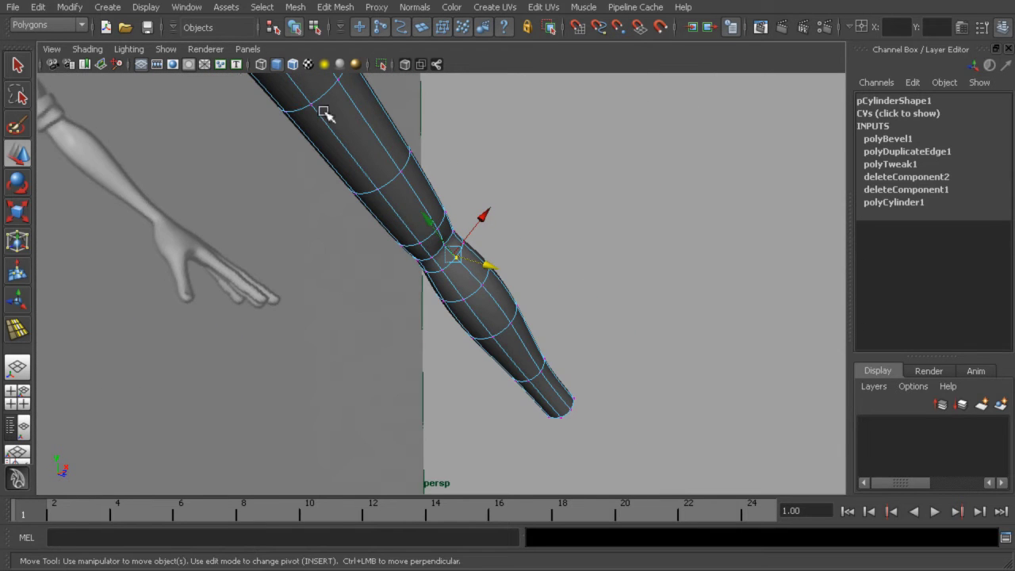
# Return to object mode and select the whole arm mesh in the perspective view.
pyautogui.click(315, 27)
pyautogui.click(294, 27)
pyautogui.click(592, 170)
pyautogui.keyDown('alt'); pyautogui.moveTo(591, 170); pyautogui.dragTo(538, 266, button='right'); pyautogui.keyUp('alt')
pyautogui.keyDown('alt'); pyautogui.moveTo(536, 263); pyautogui.dragTo(507, 313); pyautogui.keyUp('alt')
pyautogui.click(441, 277)
pyautogui.keyDown('alt'); pyautogui.moveTo(507, 313); pyautogui.dragTo(528, 354, button='middle'); pyautogui.keyUp('alt')
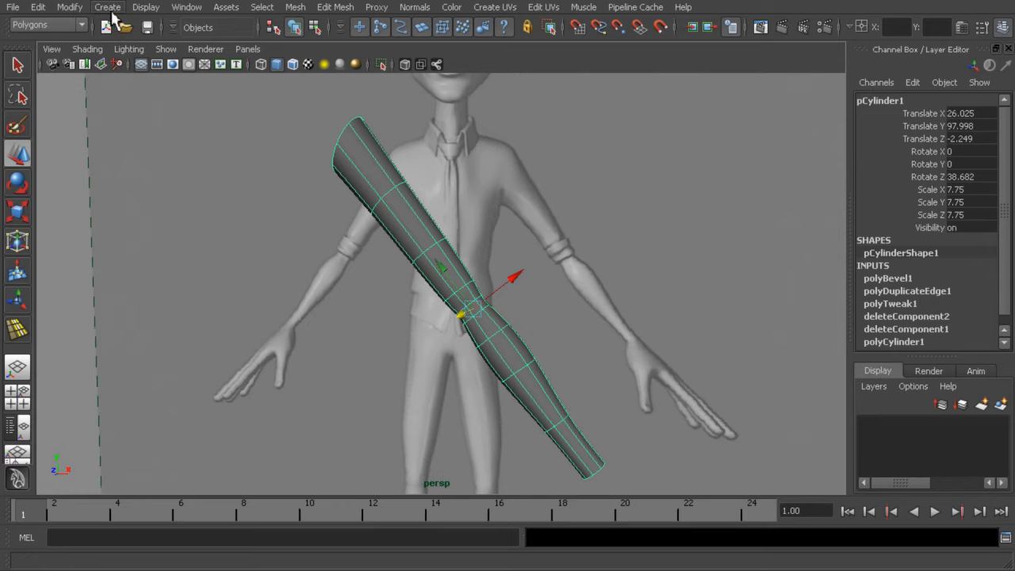
# Examine the smoothed arm from several angles and compare it with the front and side references from shoulder to hand.
pyautogui.keyDown('alt'); pyautogui.moveTo(515, 290); pyautogui.dragTo(511, 292); pyautogui.keyUp('alt')
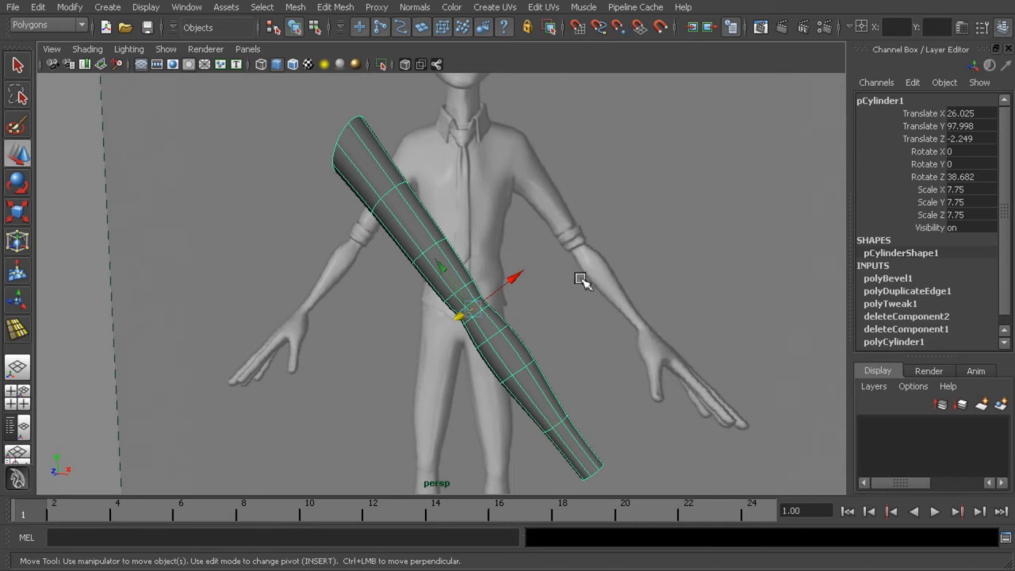
pyautogui.keyDown('alt'); pyautogui.moveTo(592, 248); pyautogui.dragTo(550, 278); pyautogui.keyUp('alt')
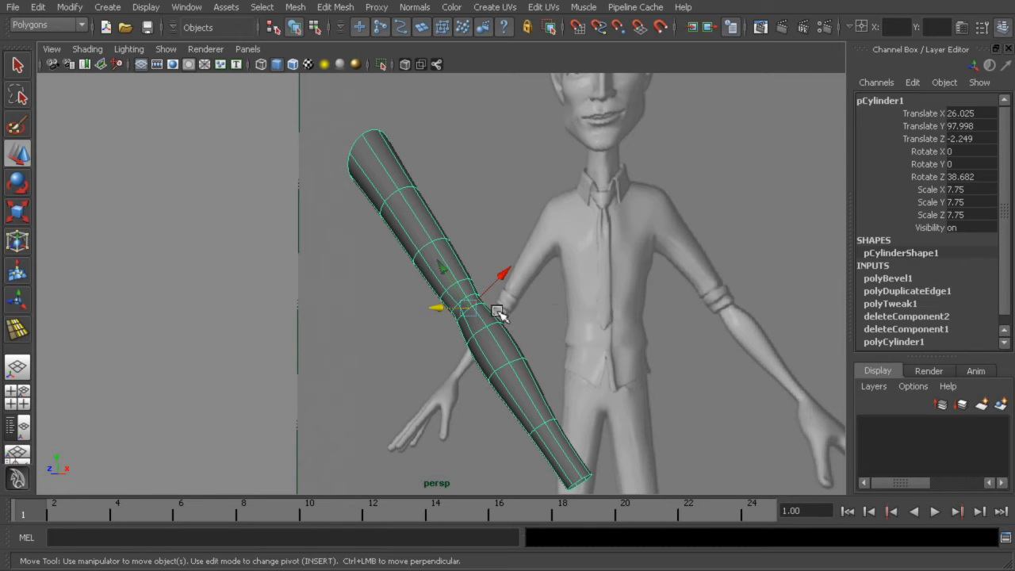
pyautogui.keyDown('alt'); pyautogui.moveTo(573, 322); pyautogui.dragTo(389, 310); pyautogui.keyUp('alt')
pyautogui.click(315, 304)
pyautogui.keyDown('alt'); pyautogui.moveTo(315, 304); pyautogui.dragTo(404, 311); pyautogui.keyUp('alt')
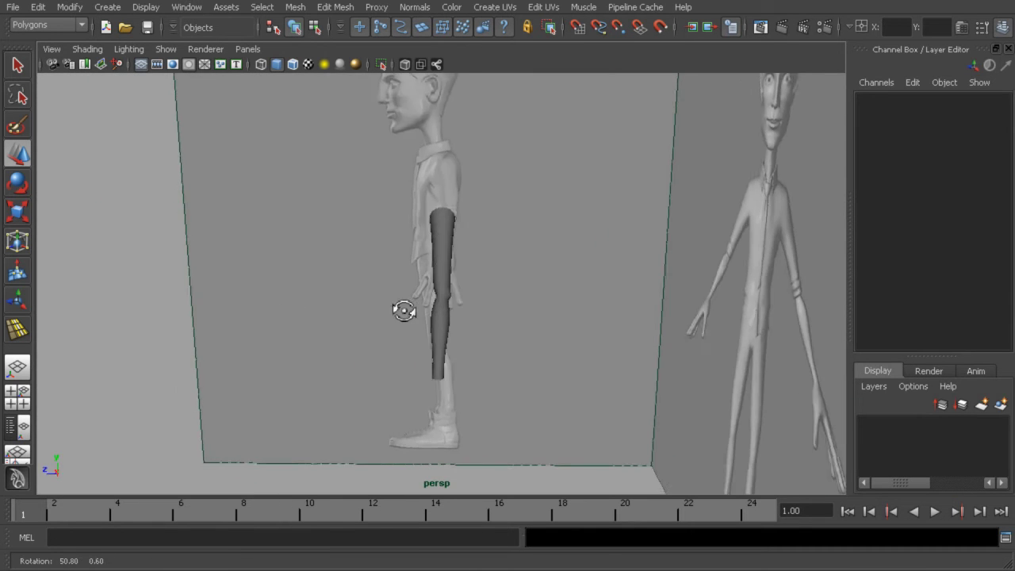
pyautogui.press('space')
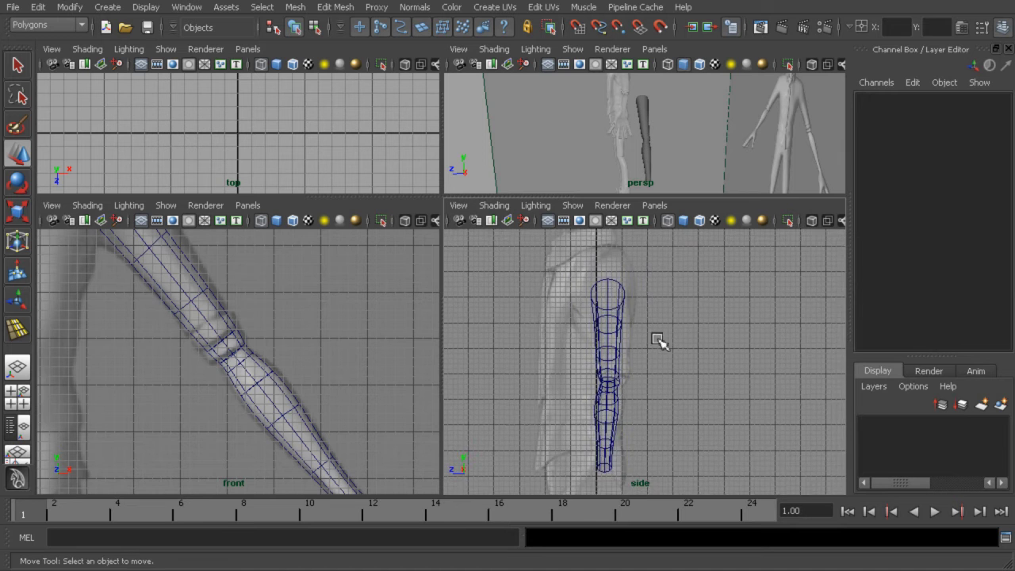
pyautogui.keyDown('alt'); pyautogui.moveTo(658, 341); pyautogui.dragTo(658, 393, button='middle'); pyautogui.keyUp('alt')
pyautogui.keyDown('alt'); pyautogui.moveTo(209, 359); pyautogui.dragTo(269, 437, button='middle'); pyautogui.keyUp('alt')
pyautogui.keyDown('alt'); pyautogui.moveTo(270, 437); pyautogui.dragTo(256, 388, button='right'); pyautogui.keyUp('alt')
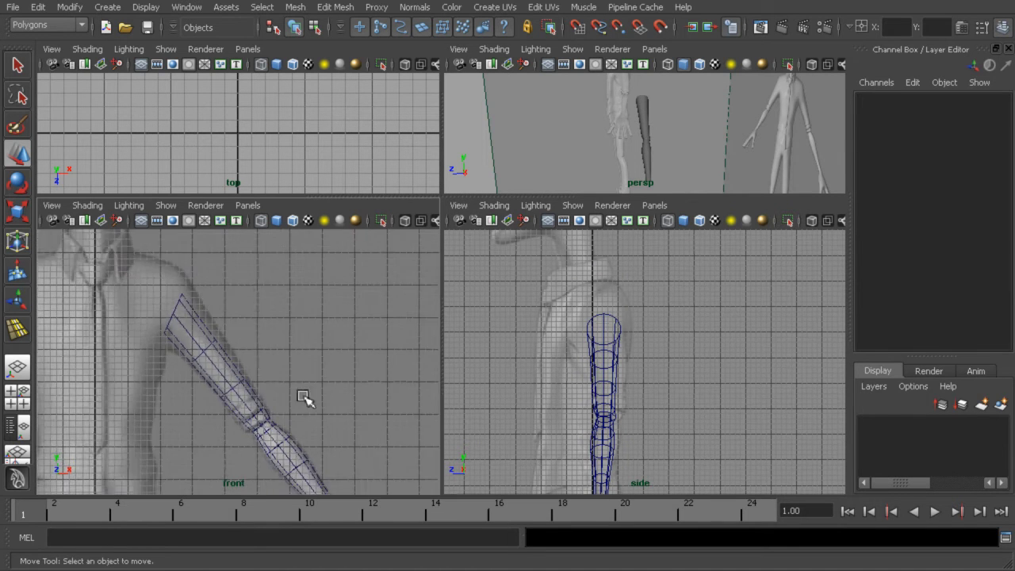
pyautogui.keyDown('alt'); pyautogui.moveTo(256, 388); pyautogui.dragTo(229, 318, button='middle'); pyautogui.keyUp('alt')
pyautogui.keyDown('alt'); pyautogui.moveTo(354, 454); pyautogui.dragTo(316, 325, button='middle'); pyautogui.keyUp('alt')
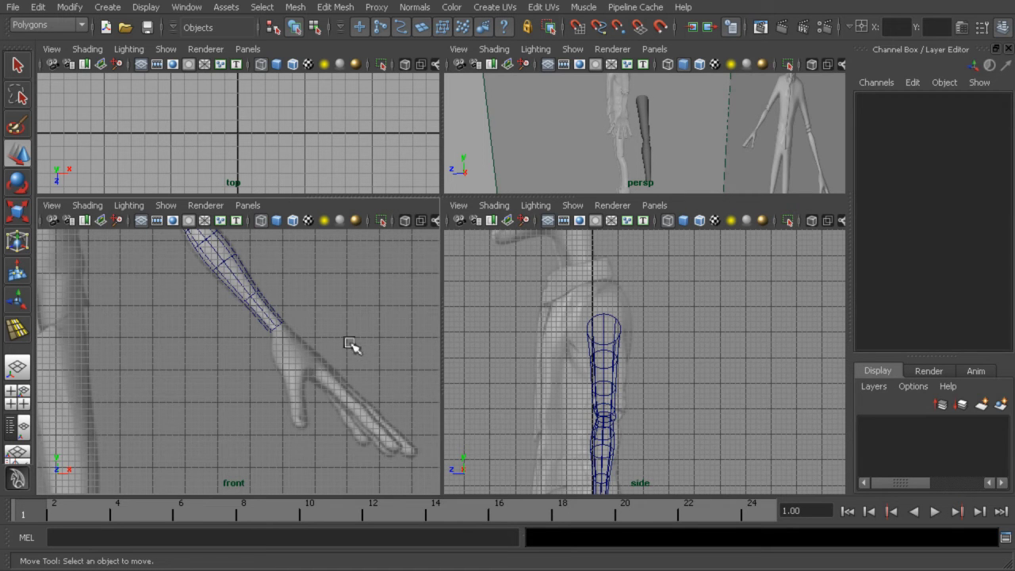
pyautogui.keyDown('alt'); pyautogui.moveTo(344, 349); pyautogui.dragTo(363, 395, button='middle'); pyautogui.keyUp('alt')
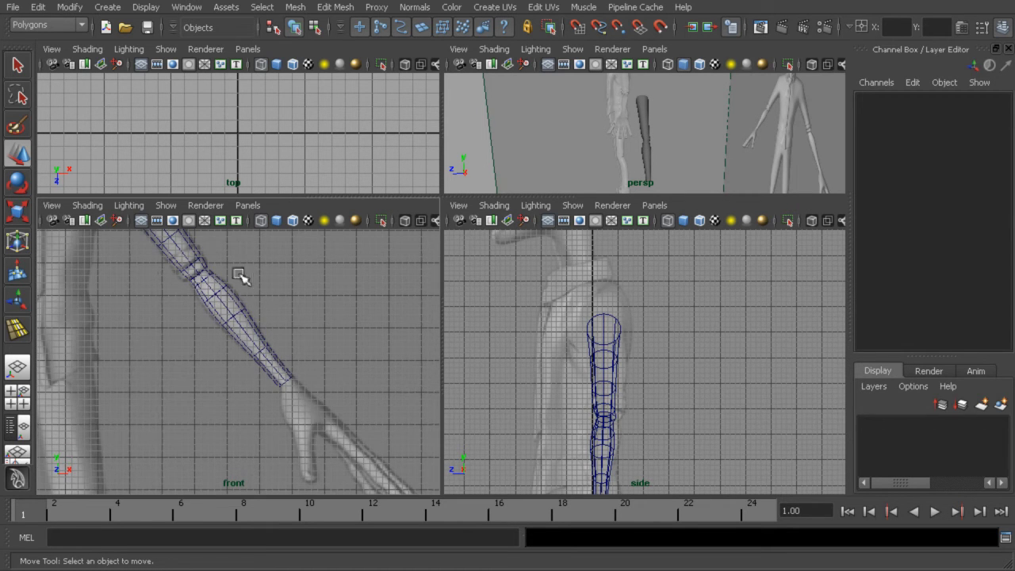
pyautogui.keyDown('alt'); pyautogui.moveTo(335, 426); pyautogui.dragTo(287, 348, button='middle'); pyautogui.keyUp('alt')
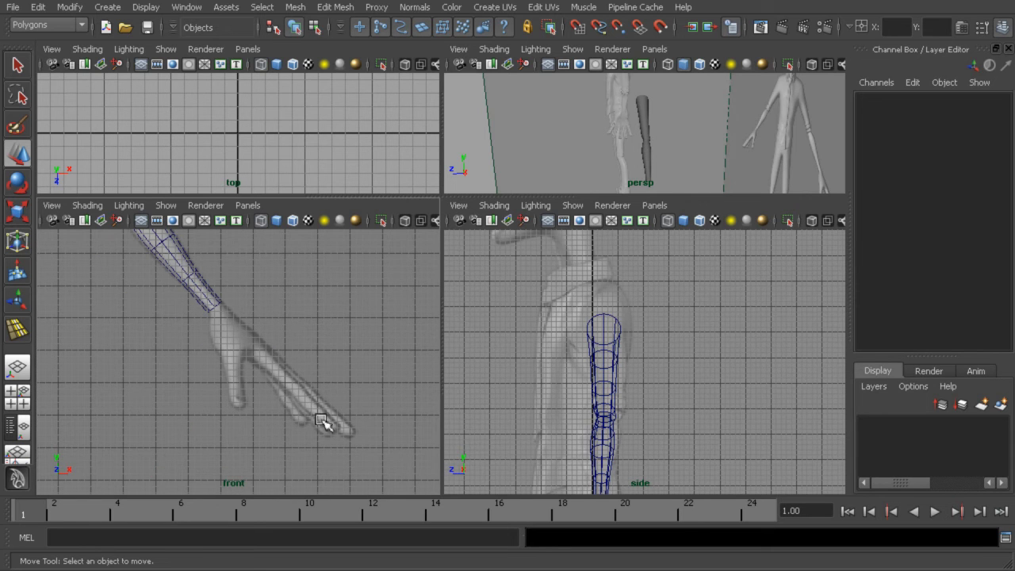